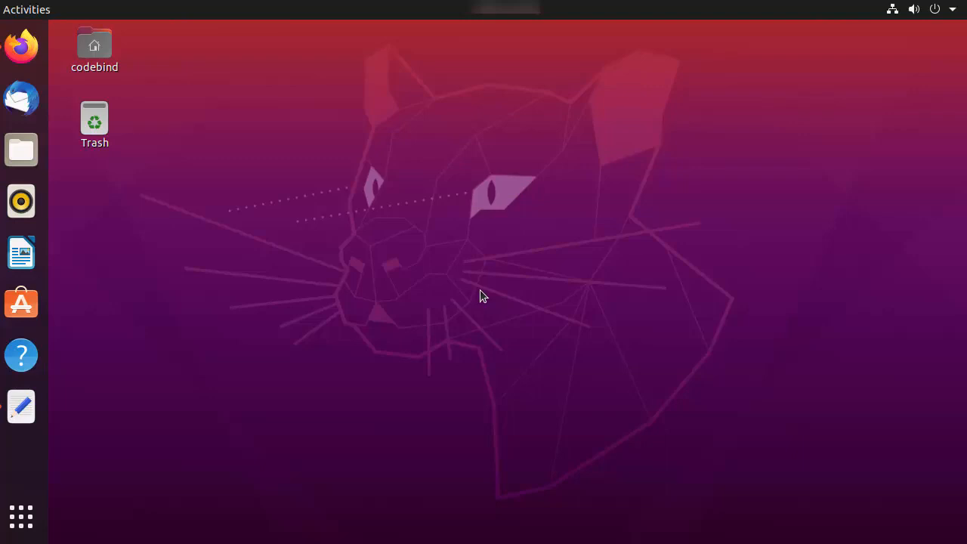
Check the installed Java version with java --version in a maximized terminal, and close the terminal
key("ctrl+alt+t")
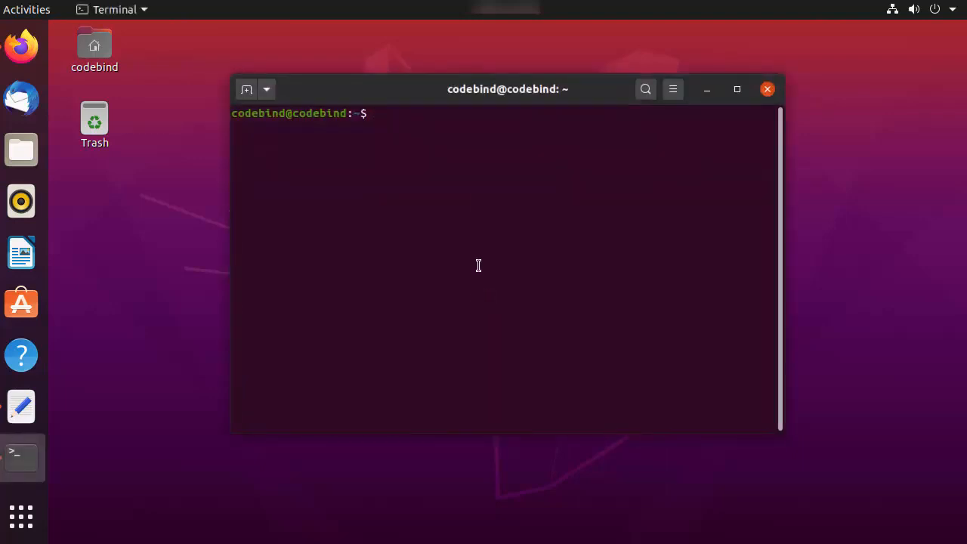
left_click(268, 94)
left_click(285, 145)
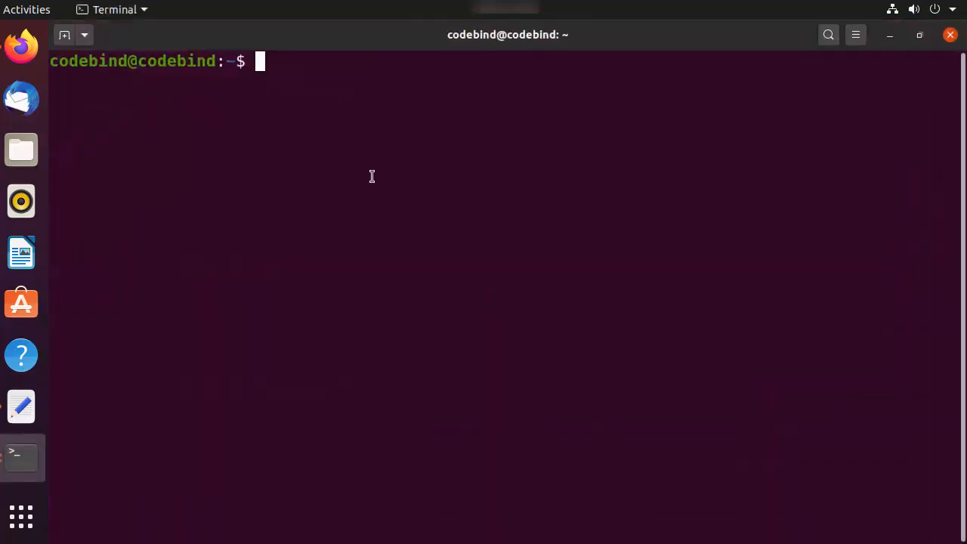
type("java")
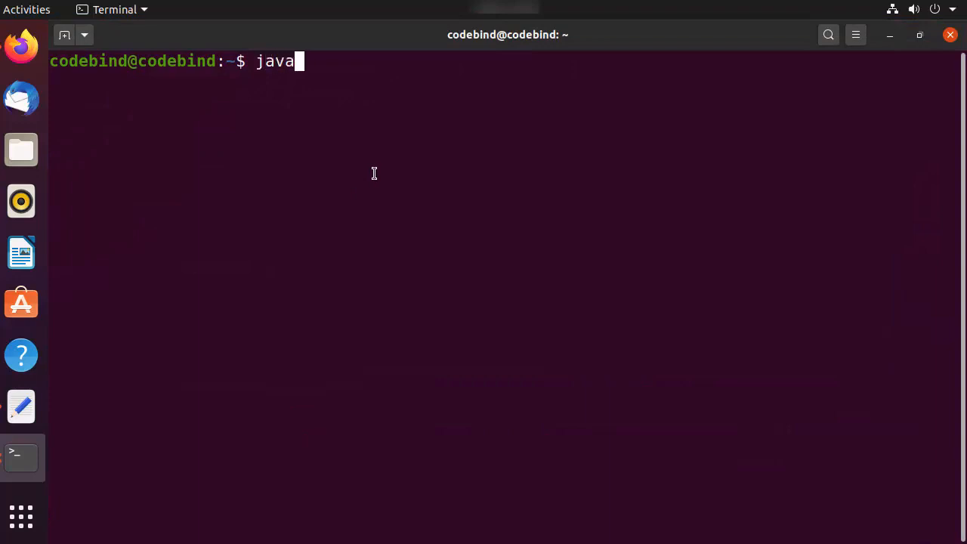
type(" --version4")
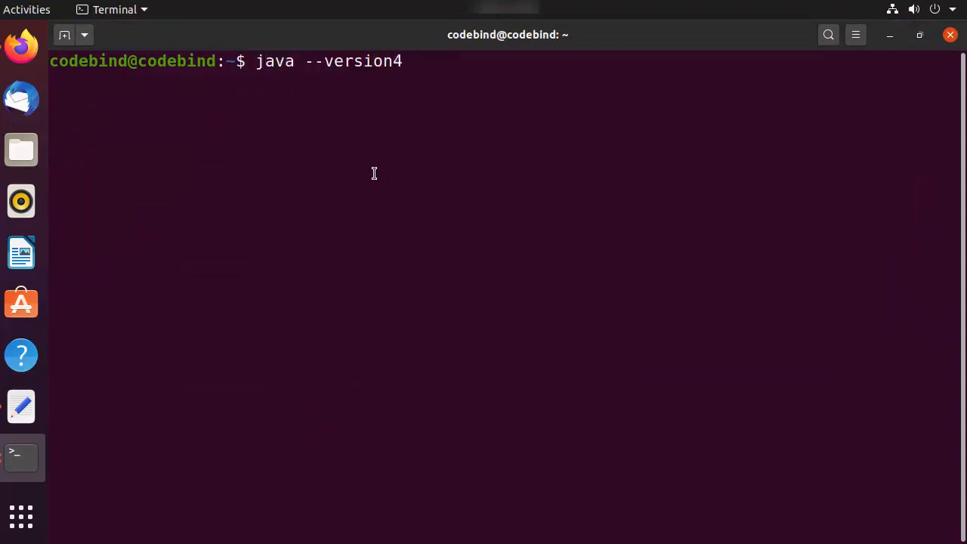
key("BackSpace")
key("Return")
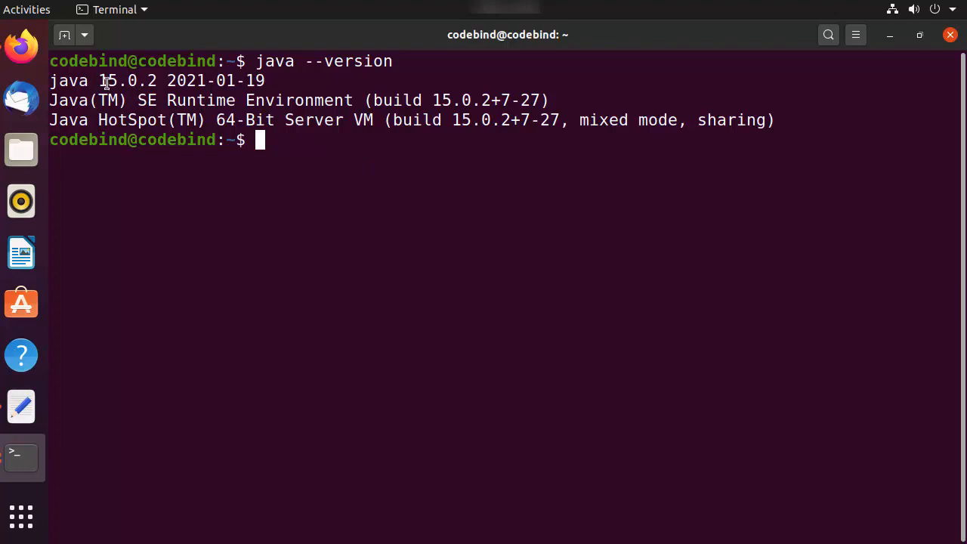
left_click_drag(96, 81, 161, 82)
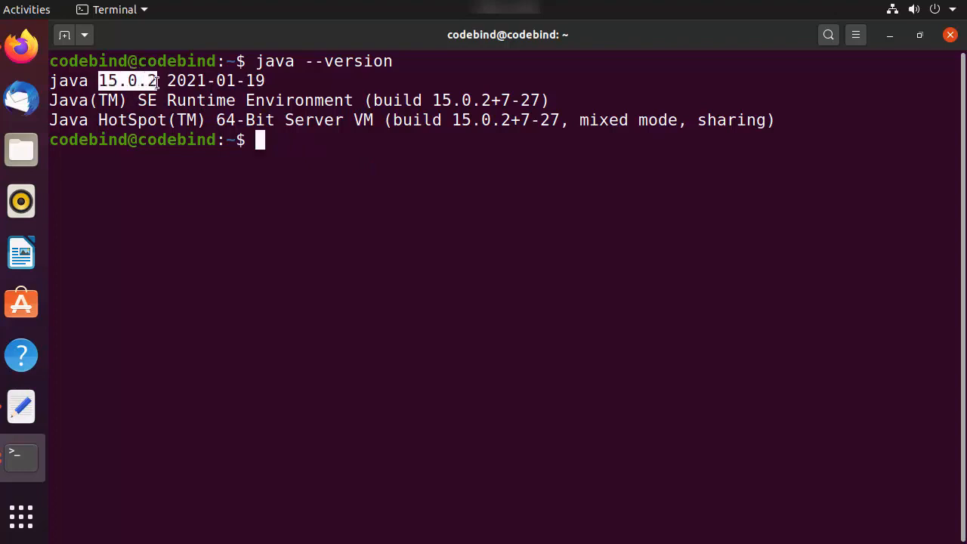
left_click(451, 104)
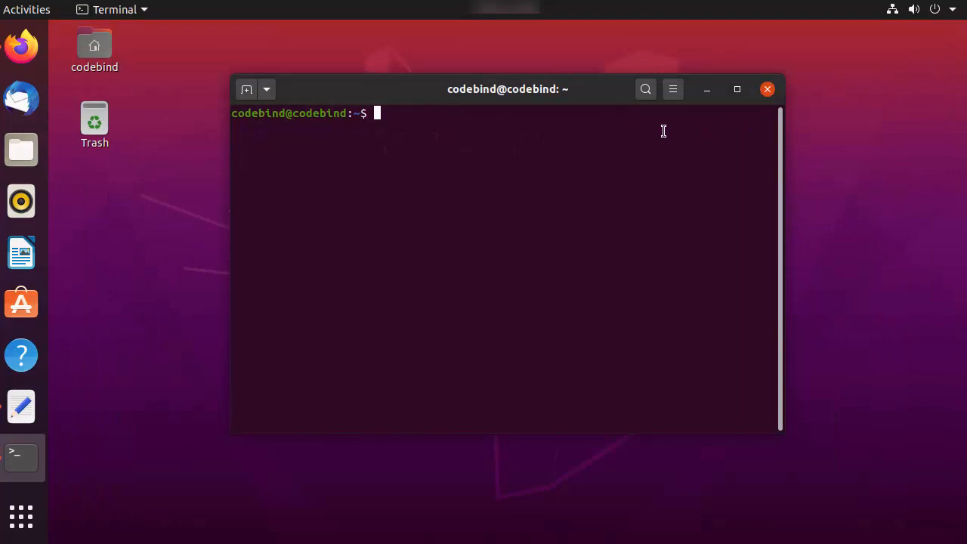
left_click(767, 89)
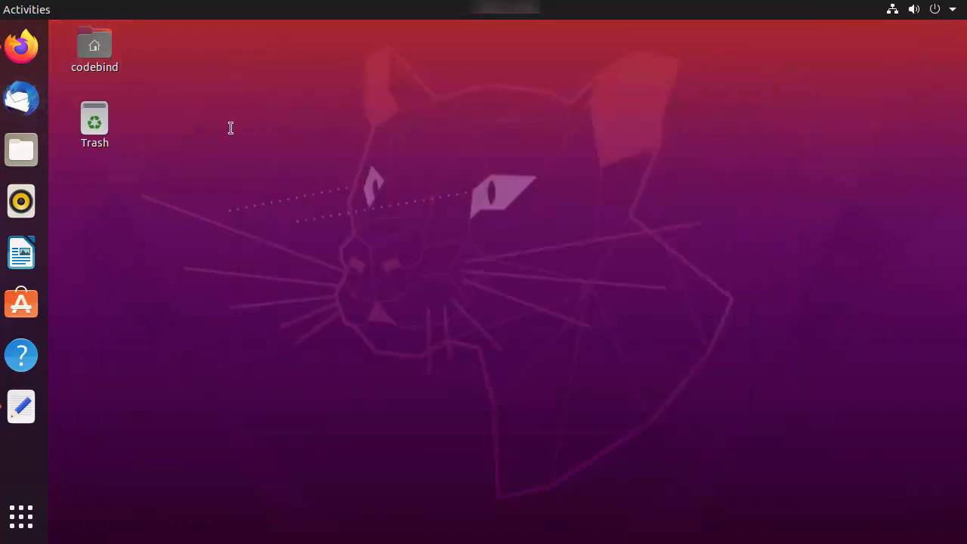
Switch to Firefox and open the x86_64 download page for Eclipse IDE 2020-12 from the Eclipse Downloads site
left_click(21, 46)
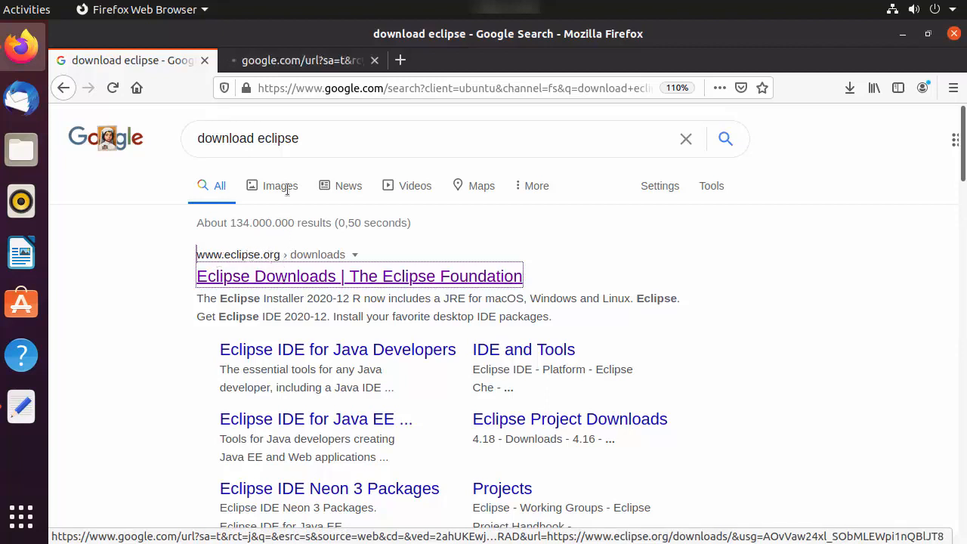
left_click(291, 60)
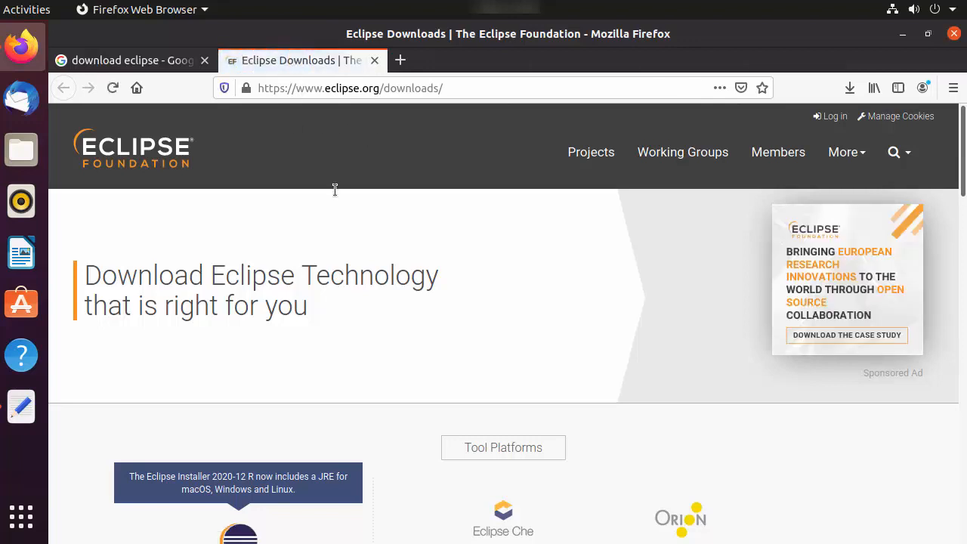
scroll(334, 189, "down", 4)
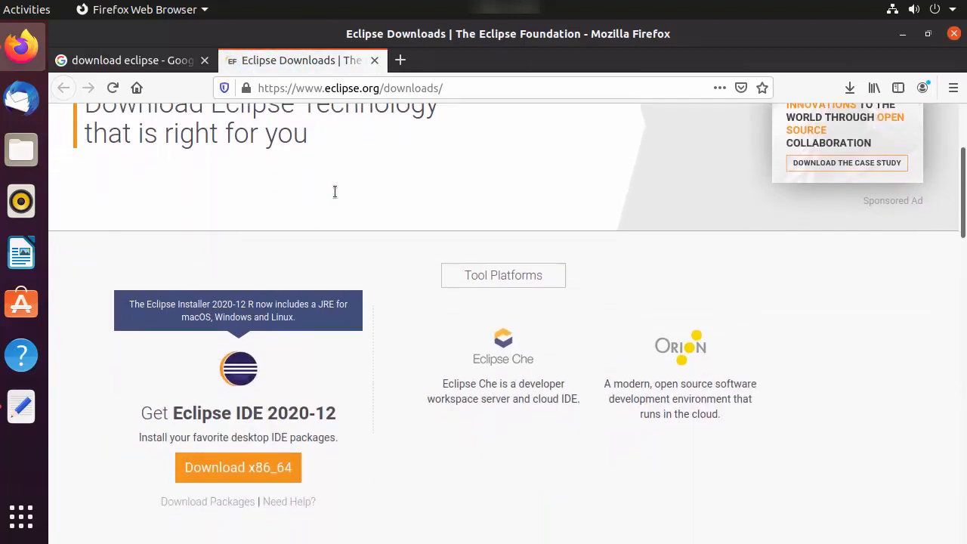
scroll(334, 191, "down", 2)
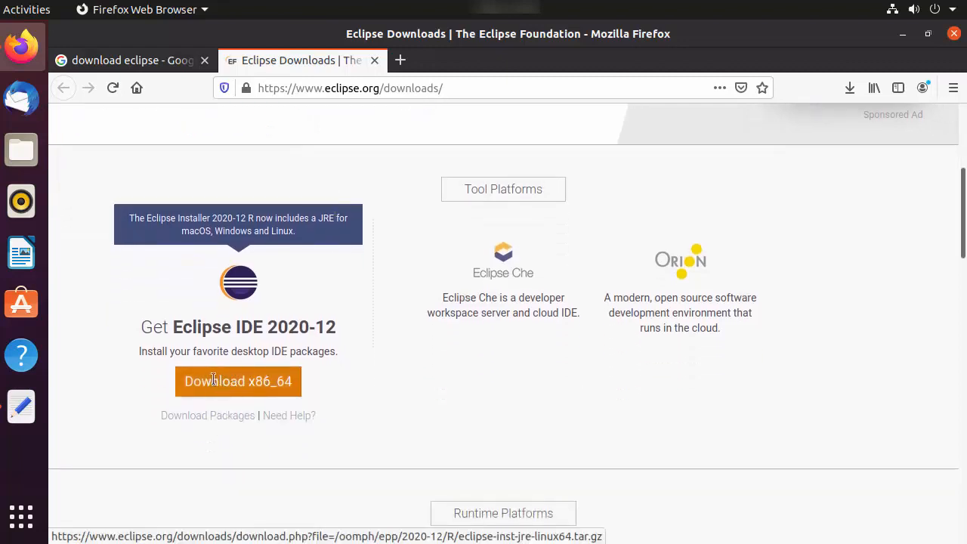
left_click(213, 380)
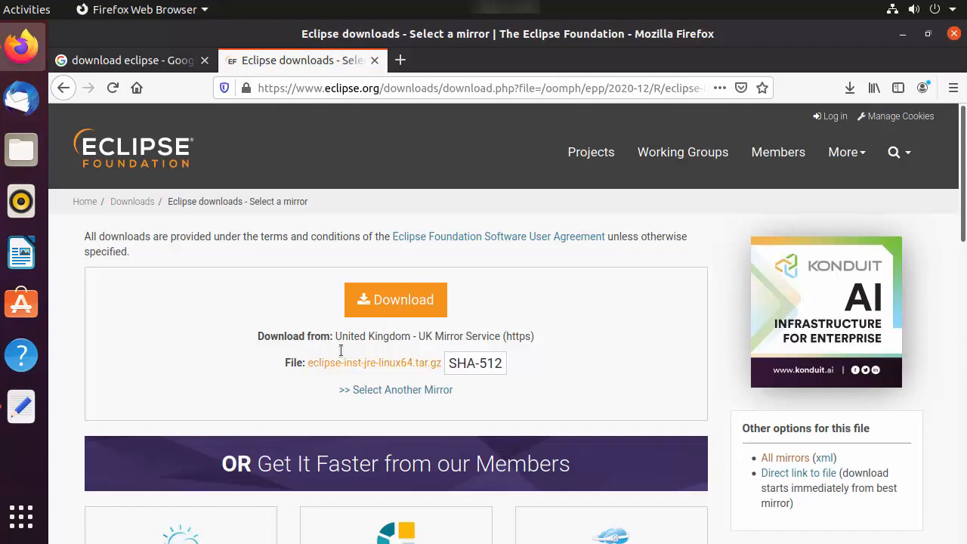
Download and save eclipse-inst-jre-linux64.tar.gz, check it in the downloads list, and minimize the browser
left_click(381, 299)
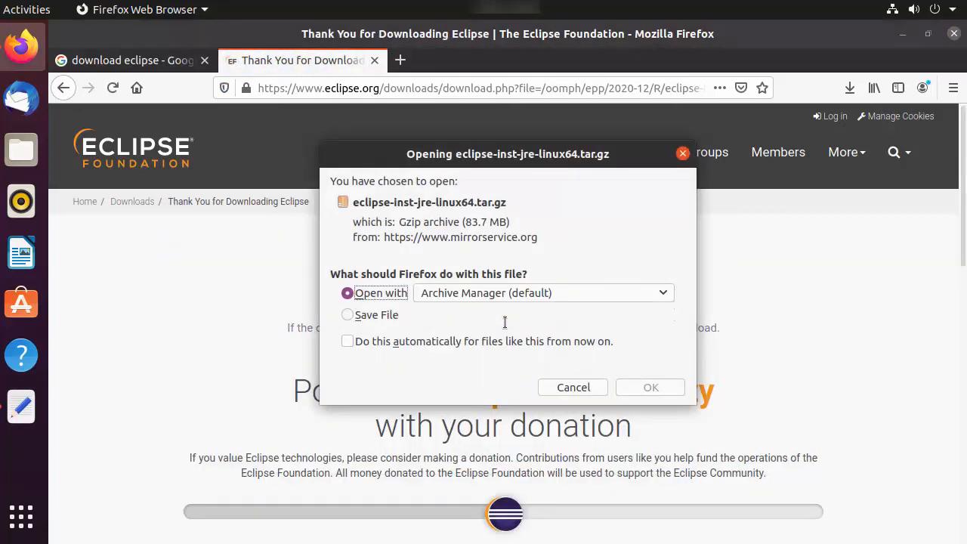
left_click(389, 316)
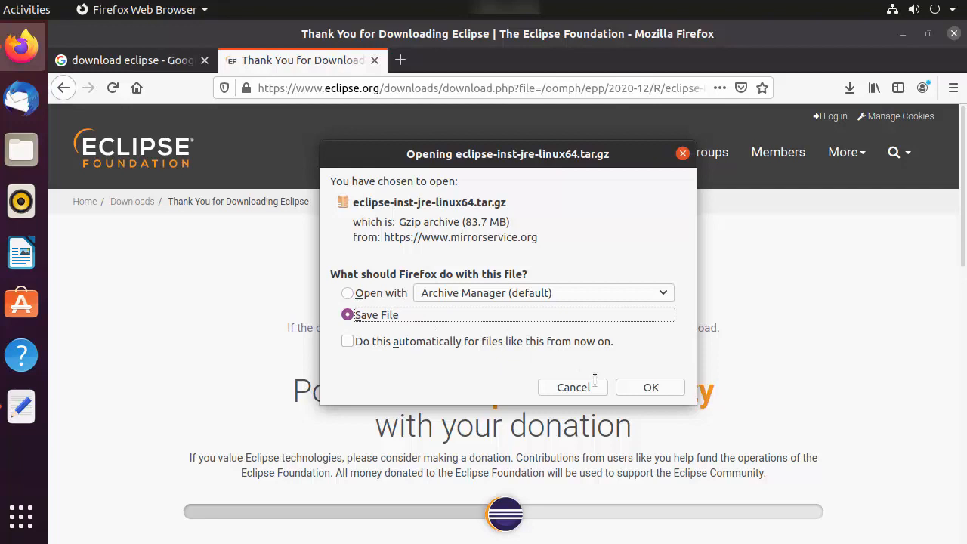
left_click(650, 387)
left_click(850, 88)
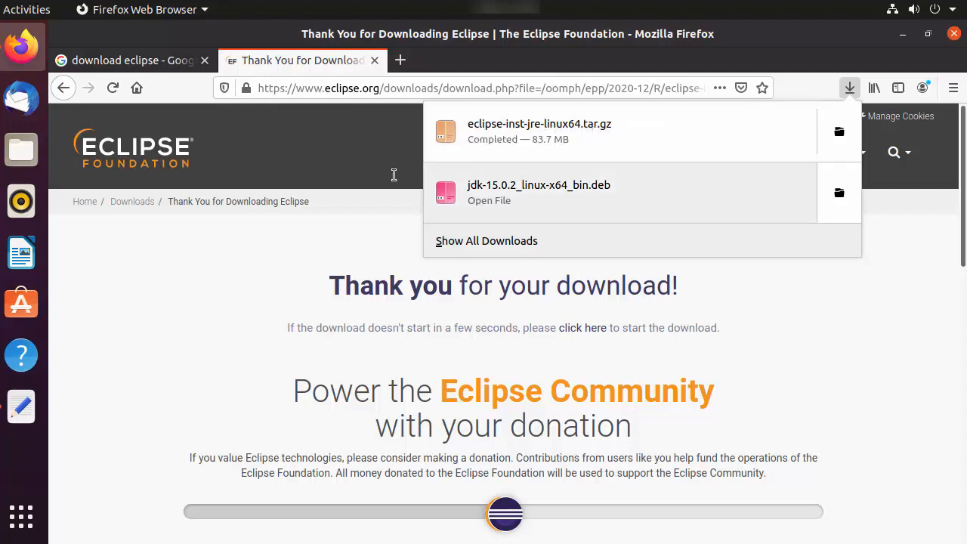
left_click(245, 266)
left_click(904, 35)
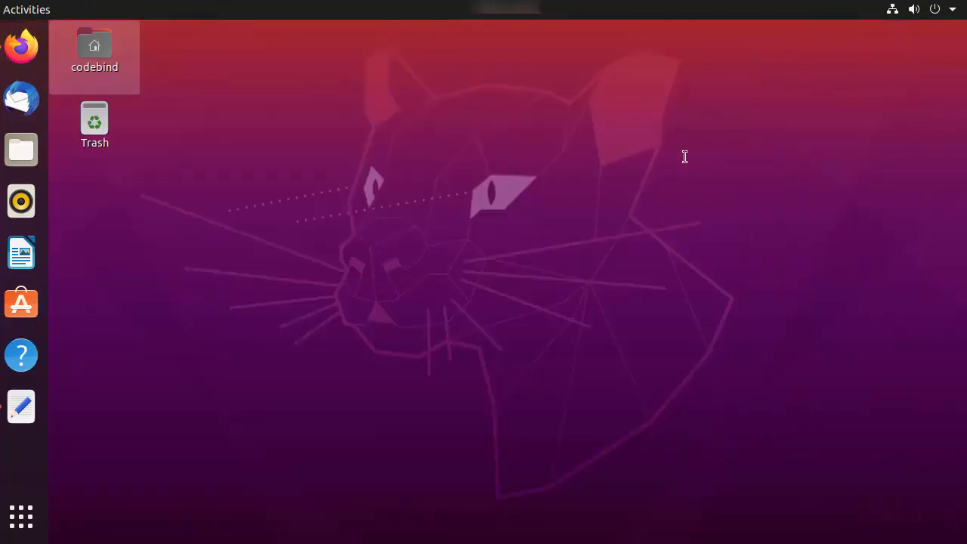
Open a maximized terminal, change into the Downloads folder and list its contents
key("ctrl+alt+t")
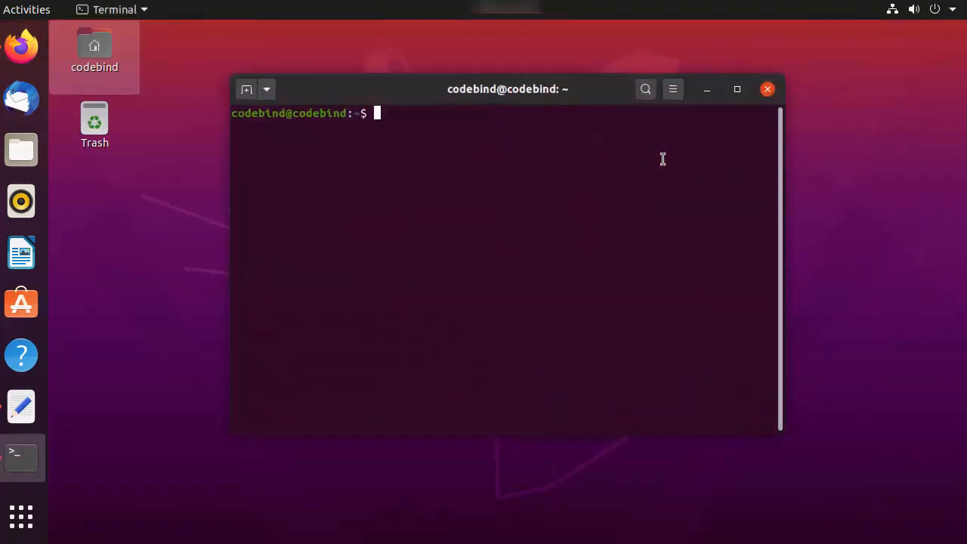
double_click(266, 87)
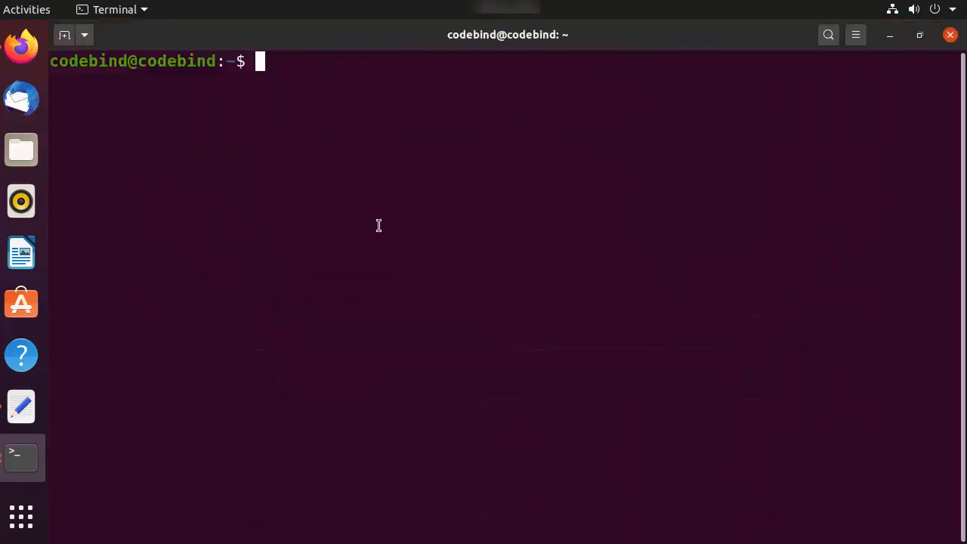
type("cd Do")
key("Tab")
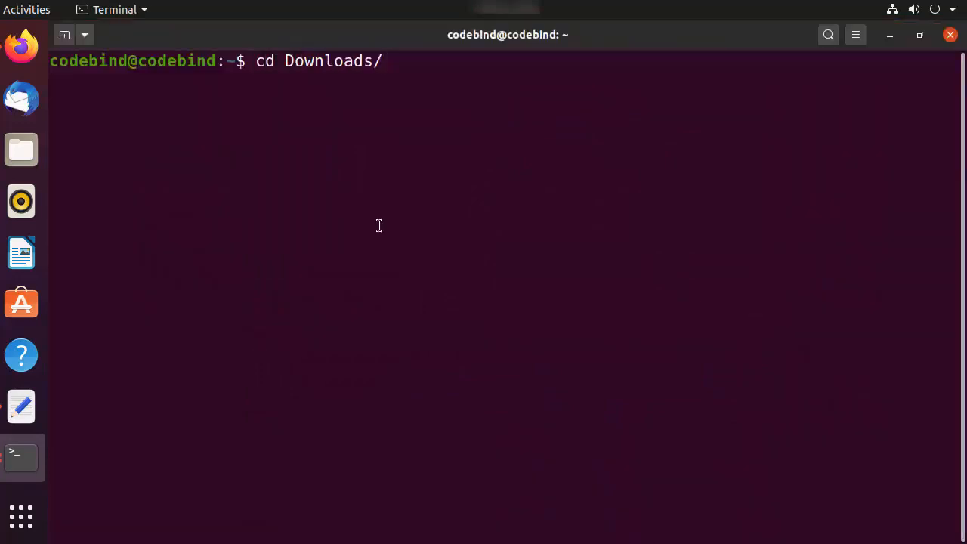
key("Return")
type("ls")
key("Return")
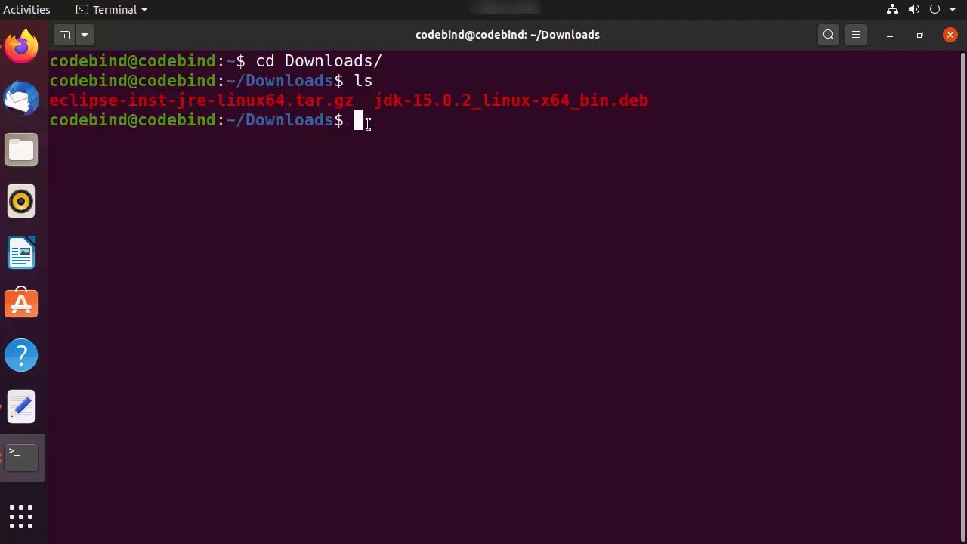
Enter the extraction command tar -xvzf eclipse-inst-jre-linux64.tar.gz at the prompt without running it
type("tar -xvzf ")
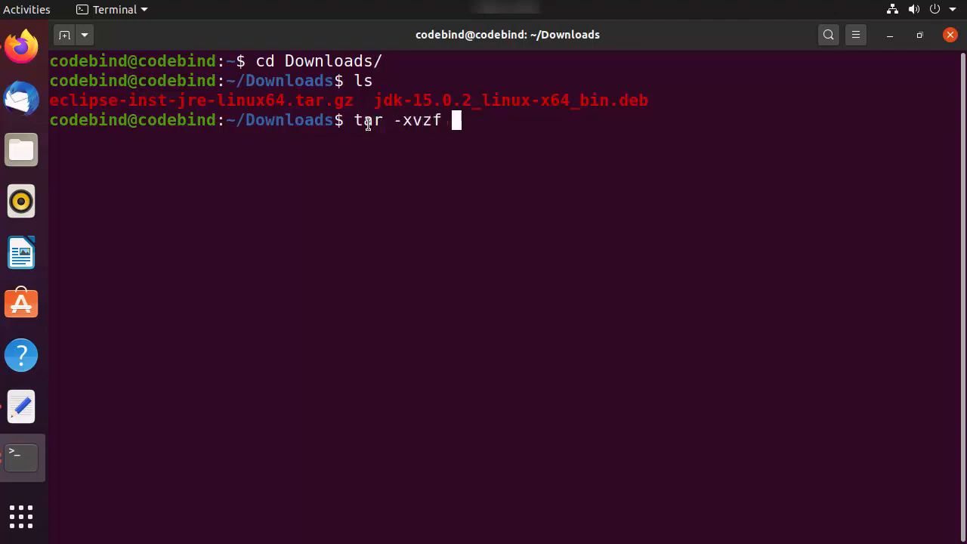
type("e")
key("Tab")
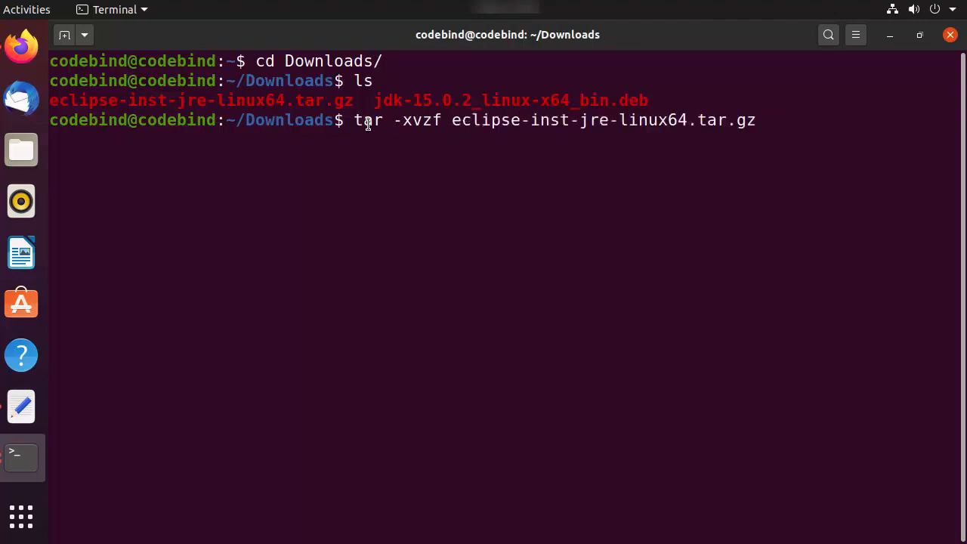
Look up the extraction options for eclipse-inst-jre-linux64.tar.gz in the Downloads folder in Files, and return to the terminal
left_click(19, 153)
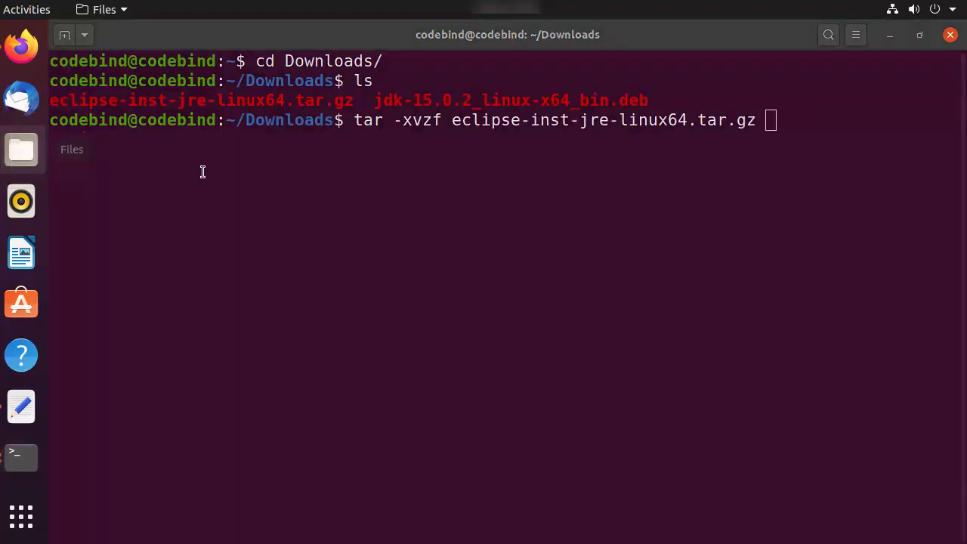
left_click(167, 248)
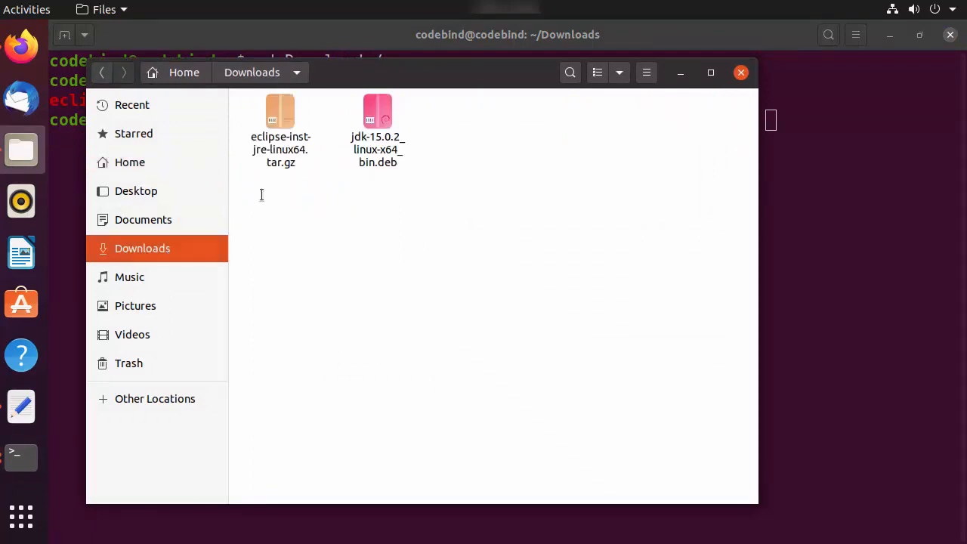
right_click(287, 136)
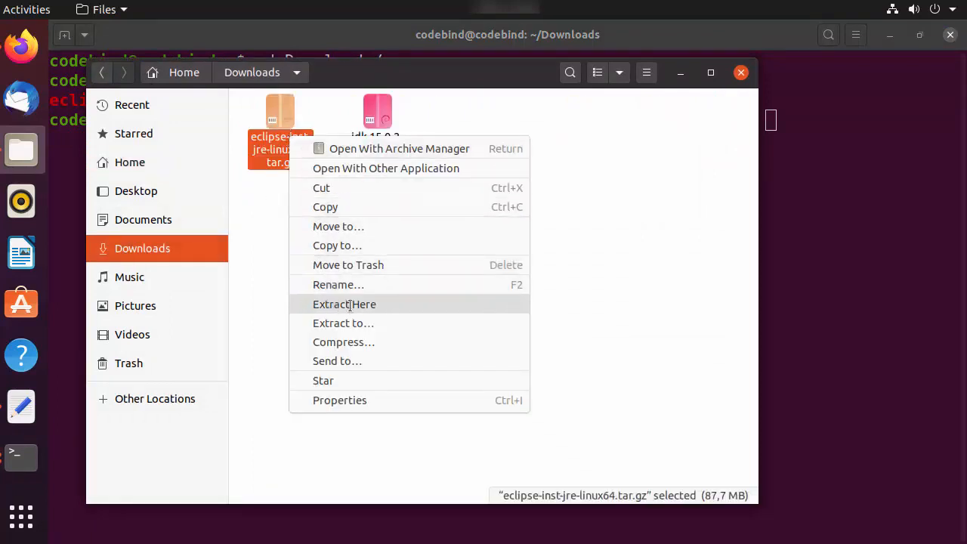
left_click(804, 274)
left_click(815, 265)
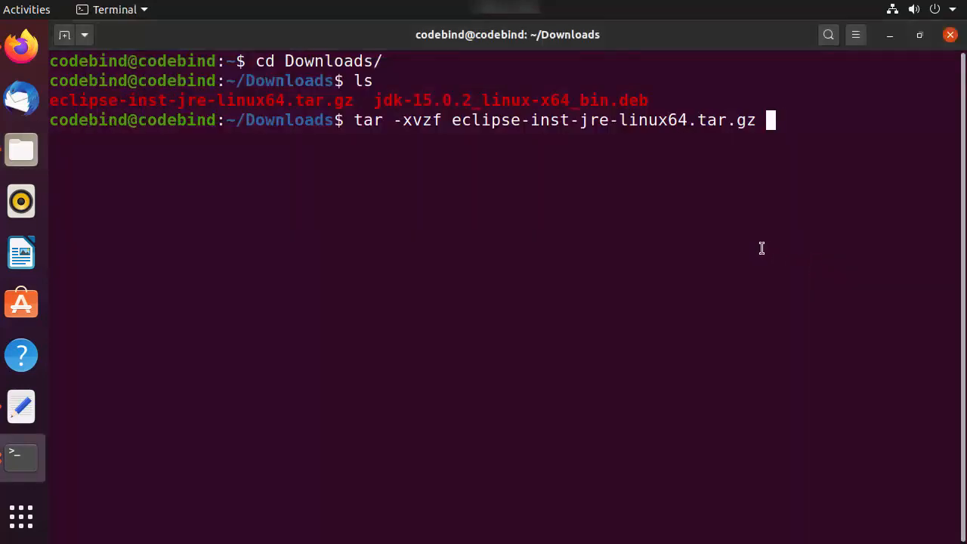
Run the entered tar command and open the extracted eclipse-installer folder in Files
key("Return")
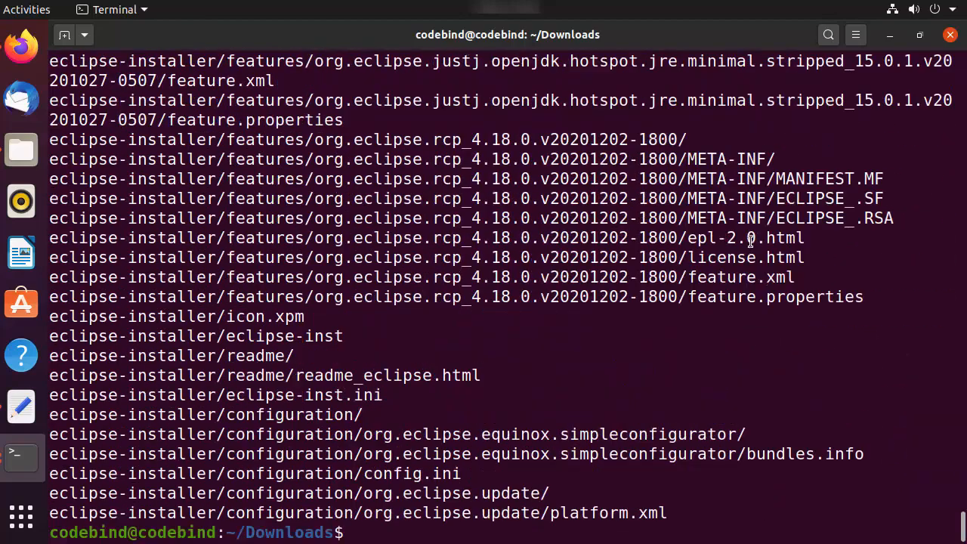
left_click(21, 150)
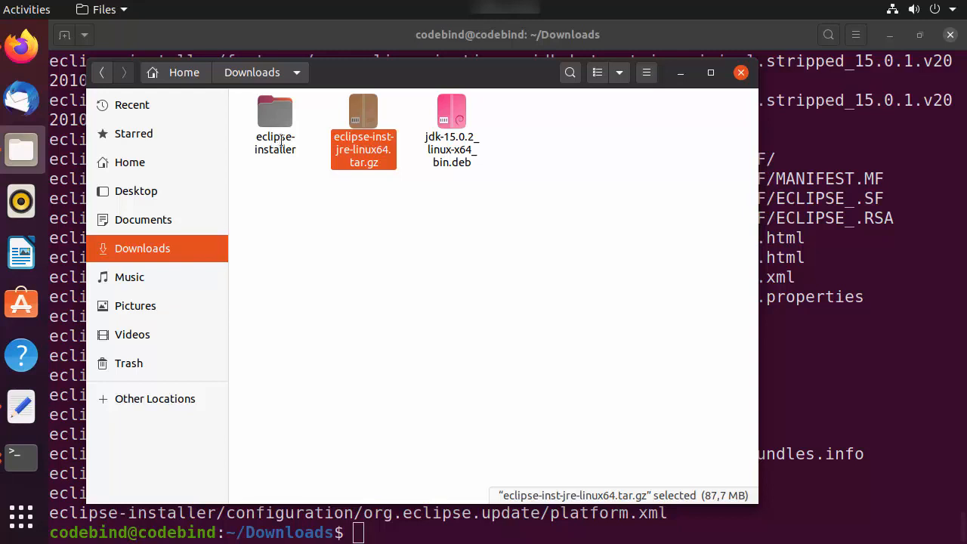
left_click(278, 139)
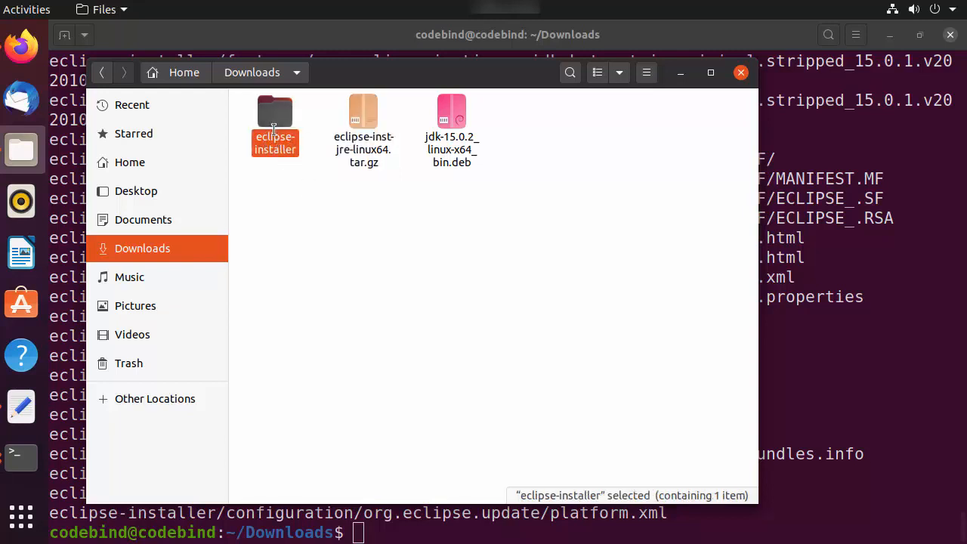
double_click(274, 121)
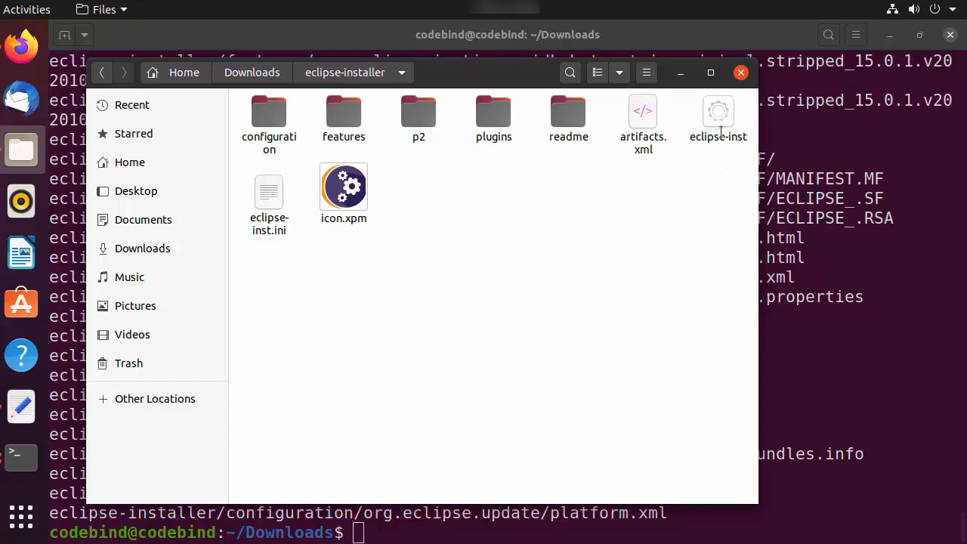
Switch back to the terminal and clear its screen
left_click(806, 185)
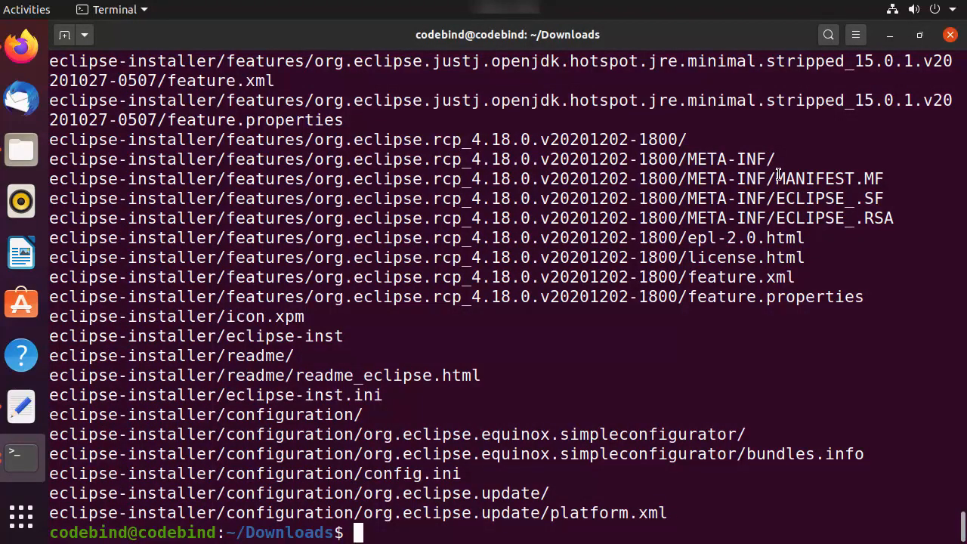
type("clear")
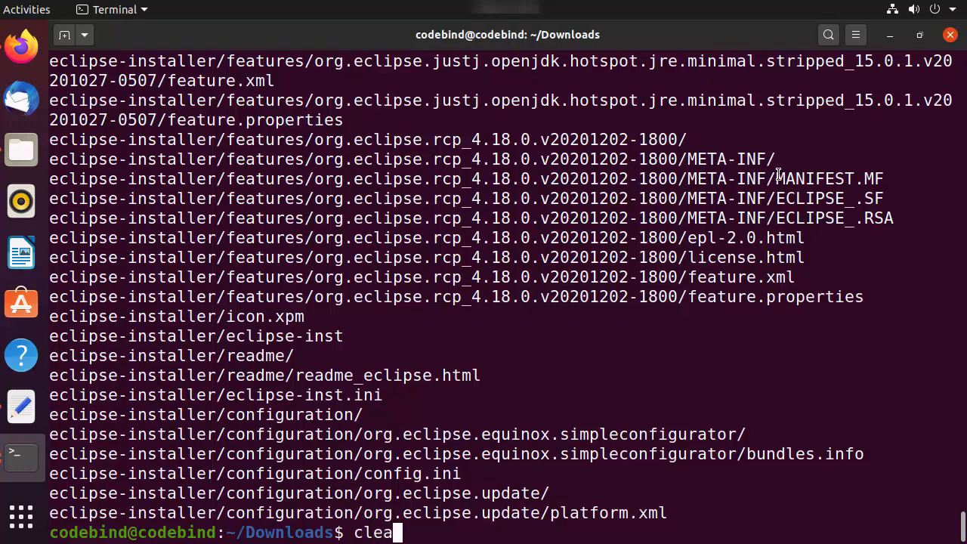
key("Return")
Change into the eclipse-installer directory in the terminal and list its contents
type("l")
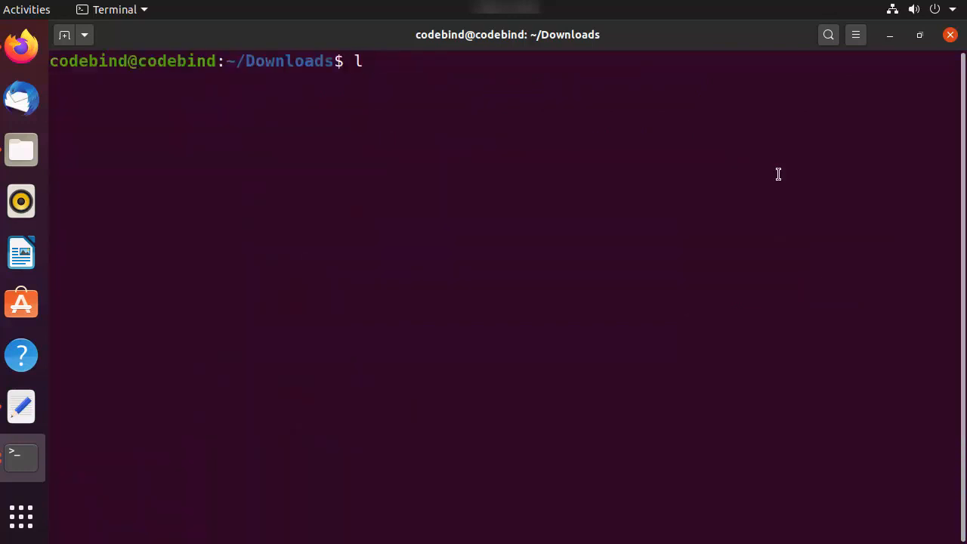
key("BackSpace")
type("cd eclipse-installer/")
key("Return")
type("ls")
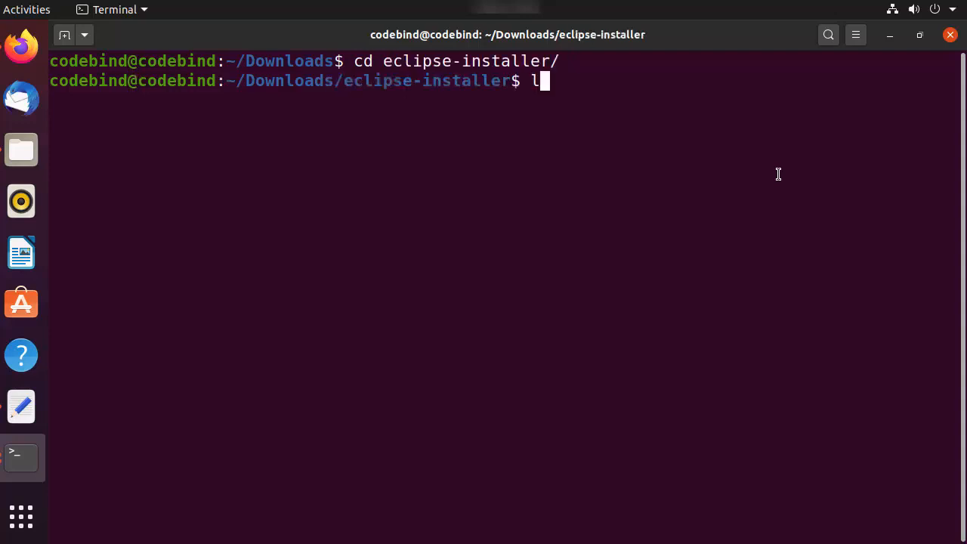
key("Return")
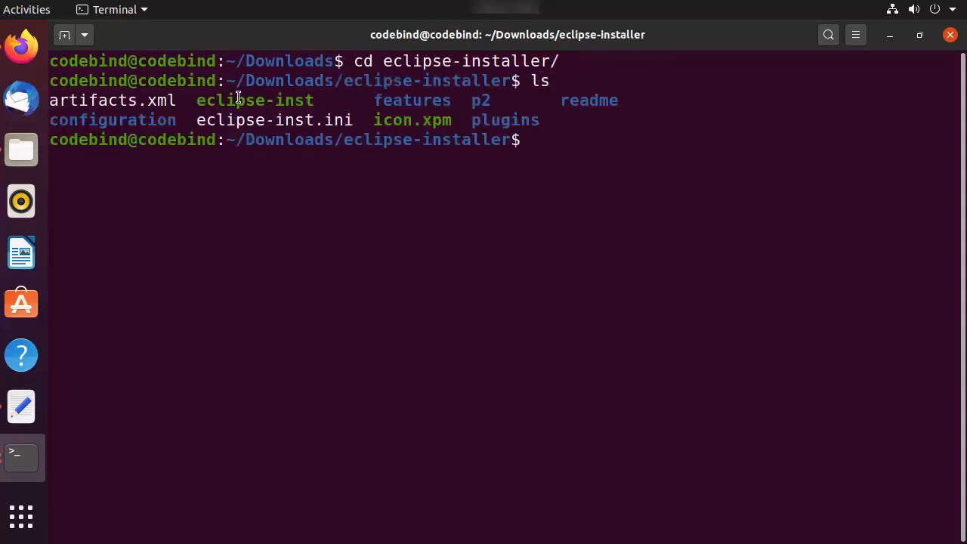
Run the eclipse-inst executable from the eclipse-installer directory with ./eclipse-inst
left_click_drag(205, 102, 314, 101)
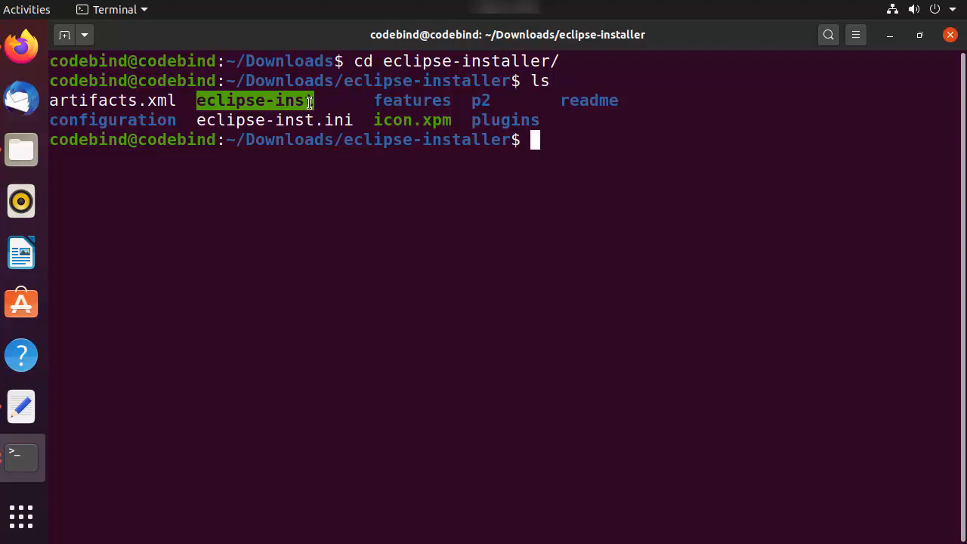
left_click(596, 127)
type(".")
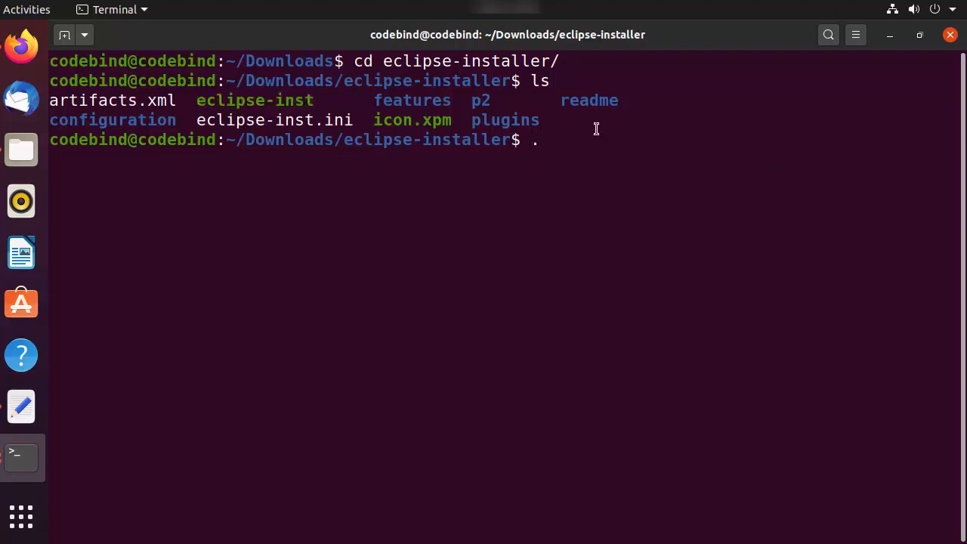
type("/e")
key("Tab")
key("Return")
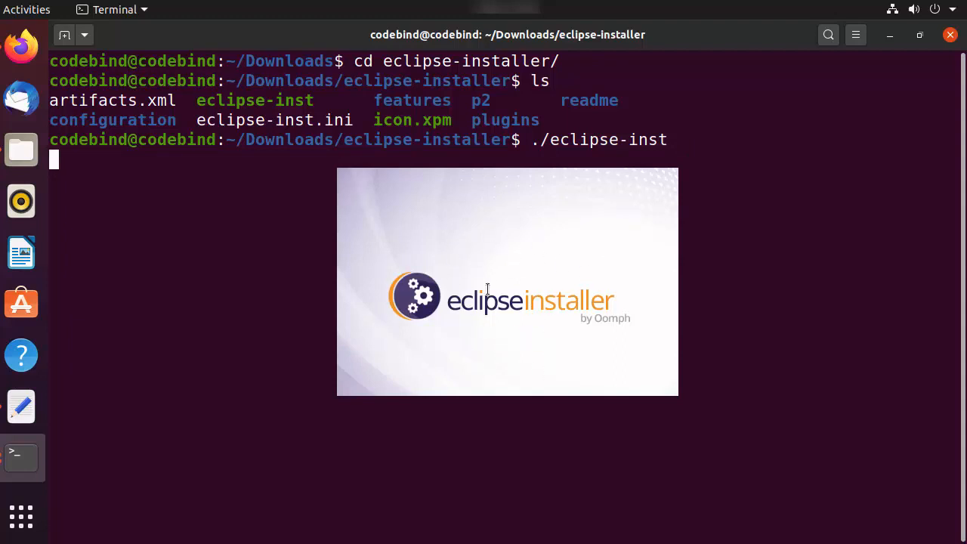
Minimize both terminal windows and the Files window to clear the desktop around the Eclipse installer
left_click(889, 35)
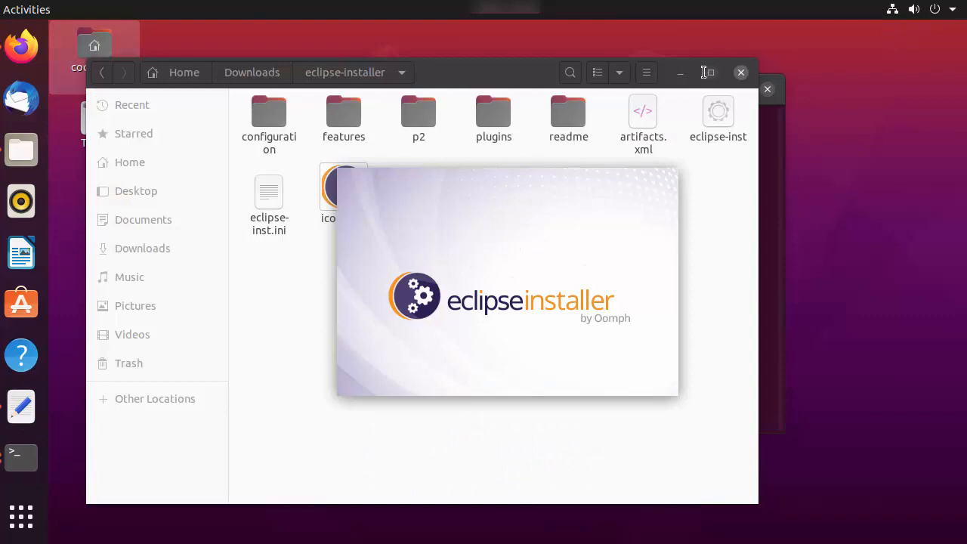
left_click(679, 72)
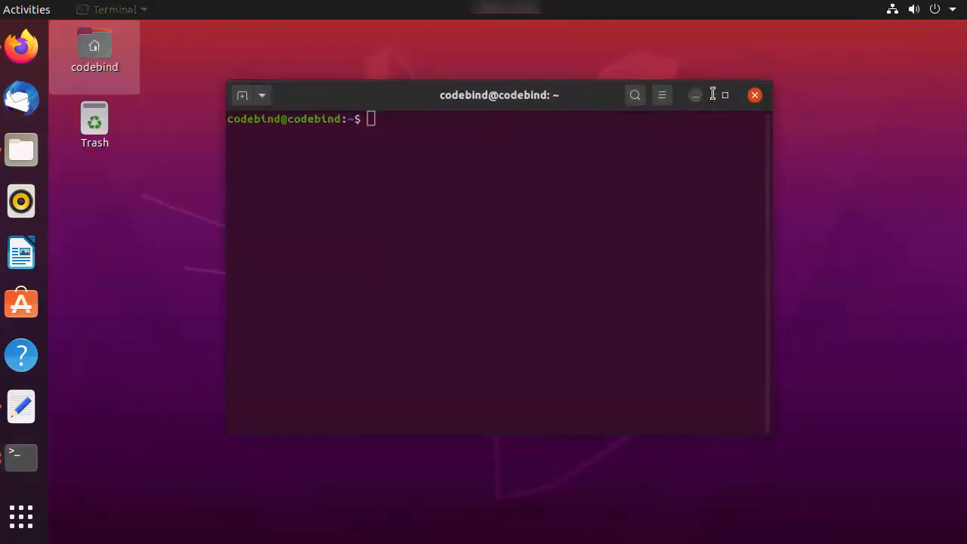
left_click(699, 93)
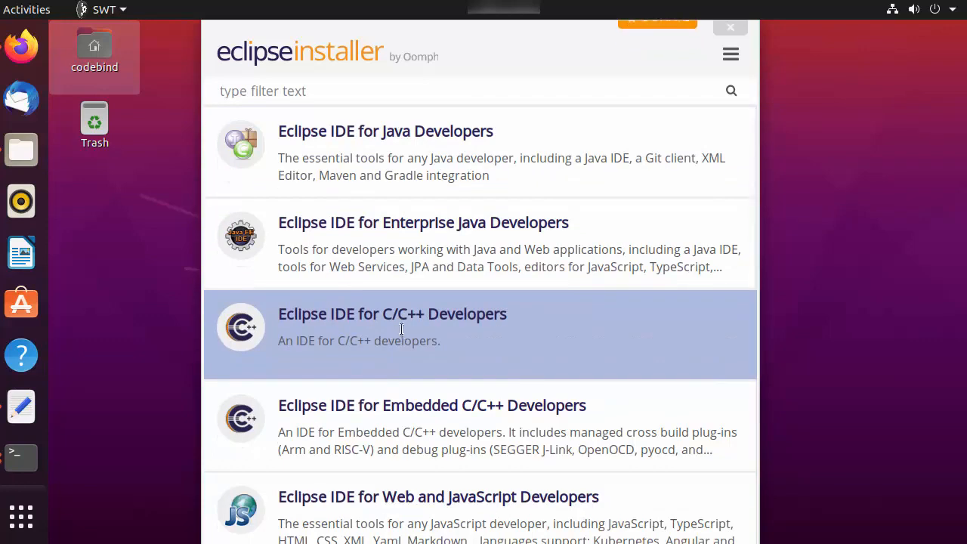
Look through the installer's package list and choose Eclipse IDE for Java Developers
scroll(401, 329, "down", 4)
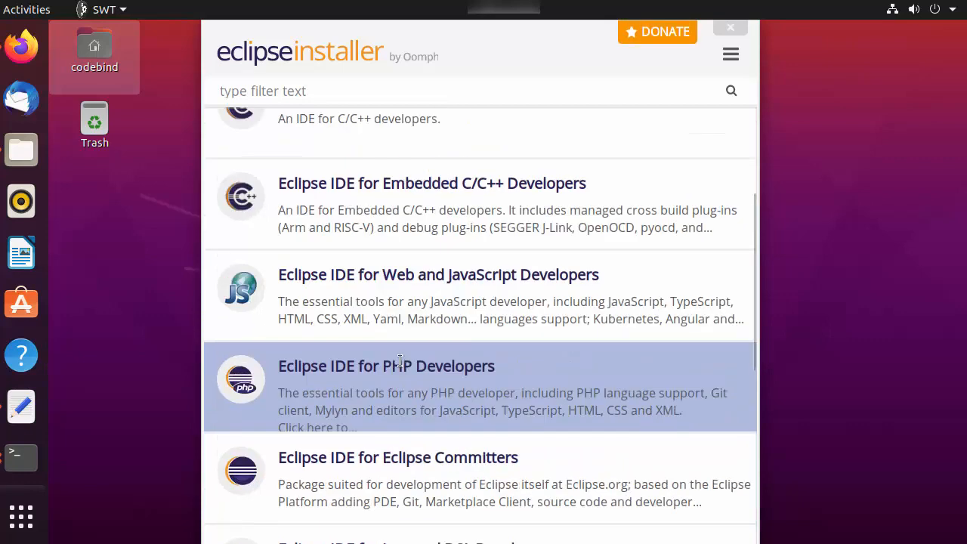
scroll(400, 361, "down", 6)
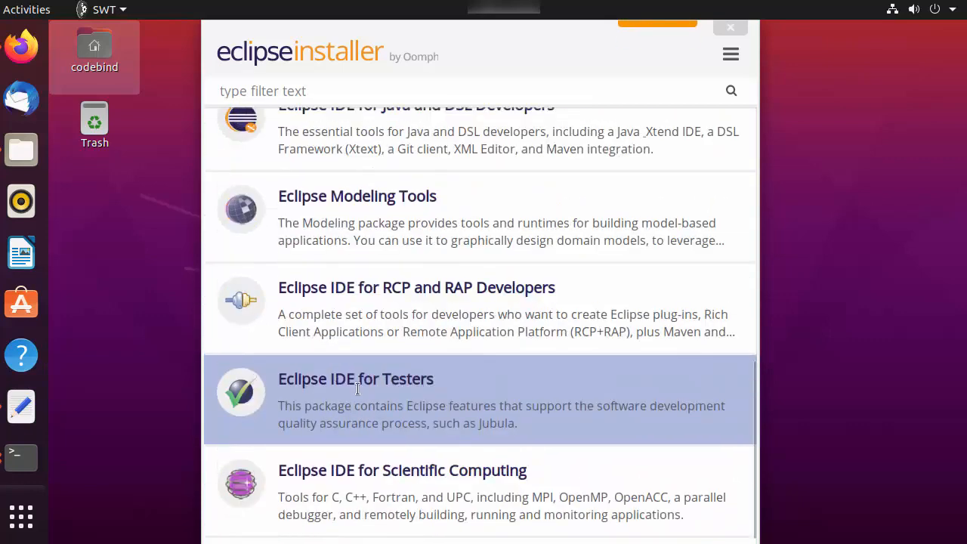
scroll(380, 386, "down", 1)
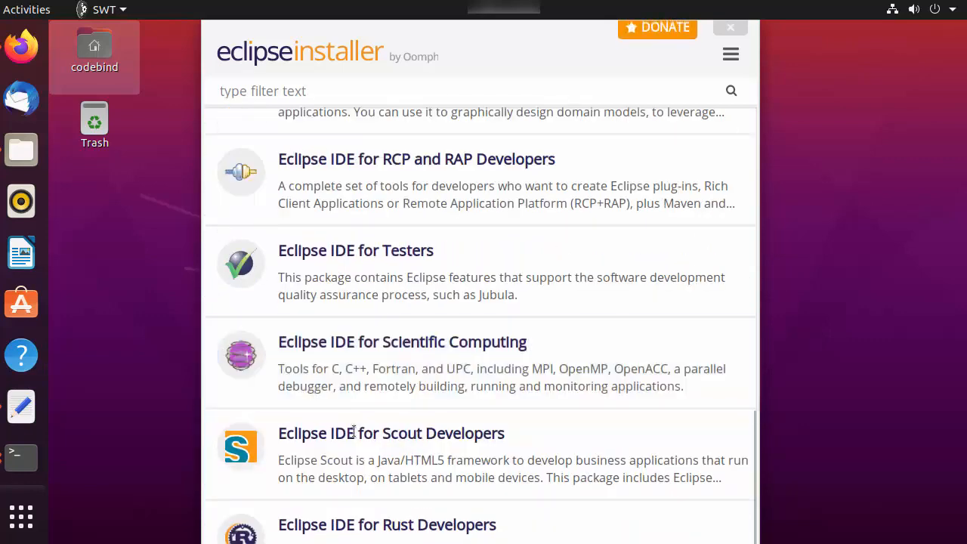
scroll(407, 449, "up", 15)
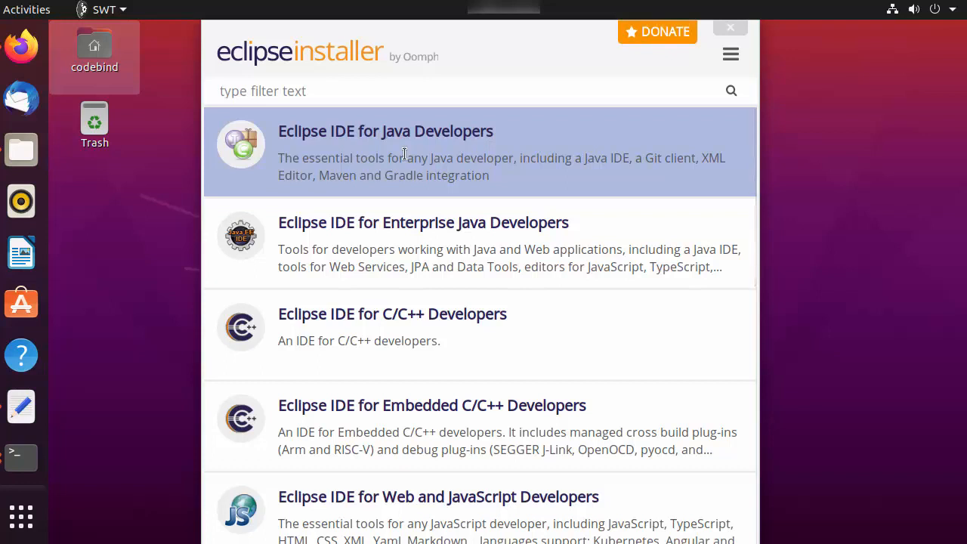
left_click(404, 154)
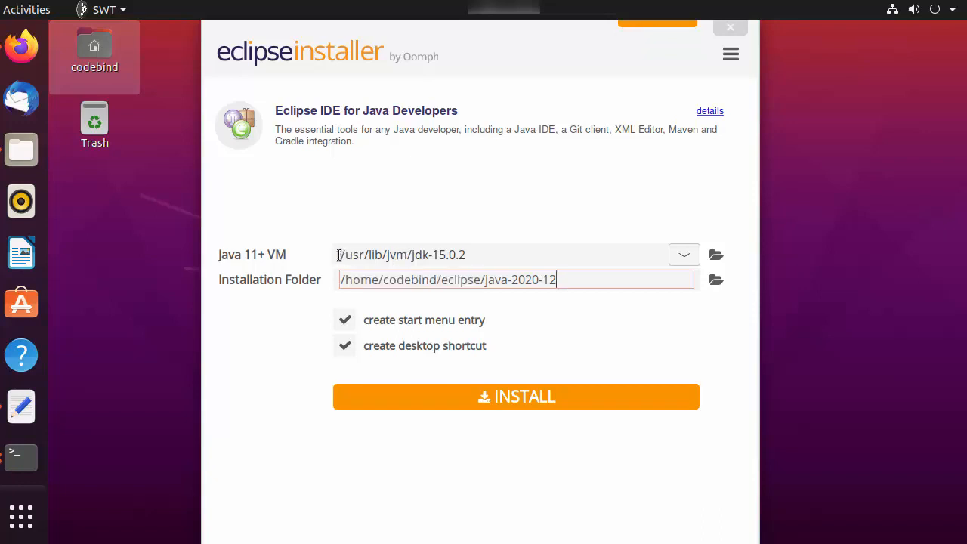
Review the Java VM choices, keep /usr/lib/jvm/jdk-15.0.2, and start the installation, accepting the Eclipse Foundation Software User Agreement
left_click(479, 254)
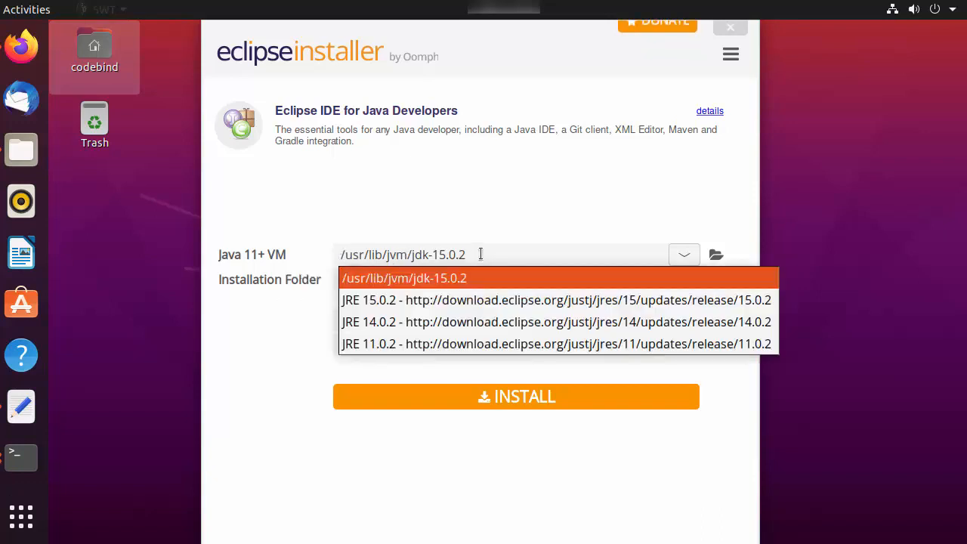
left_click(463, 198)
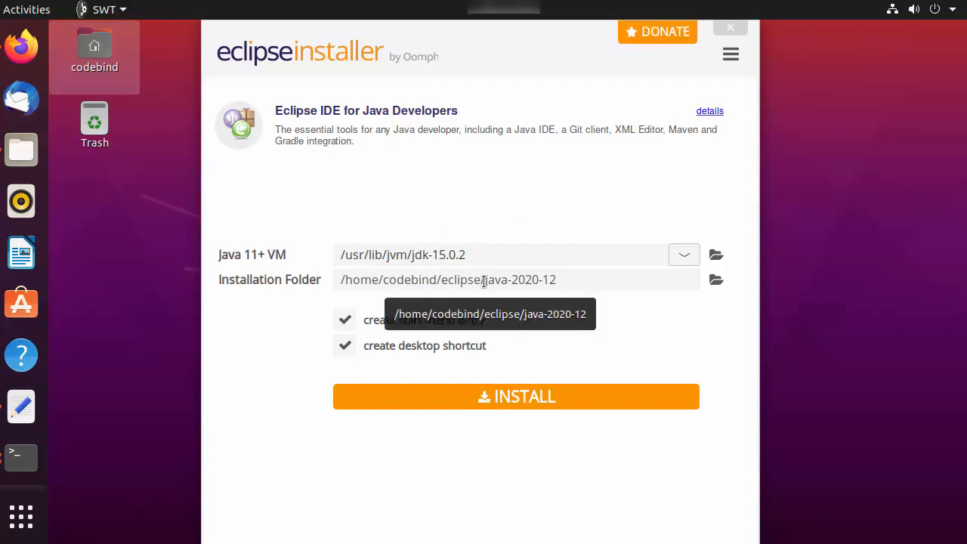
left_click(516, 398)
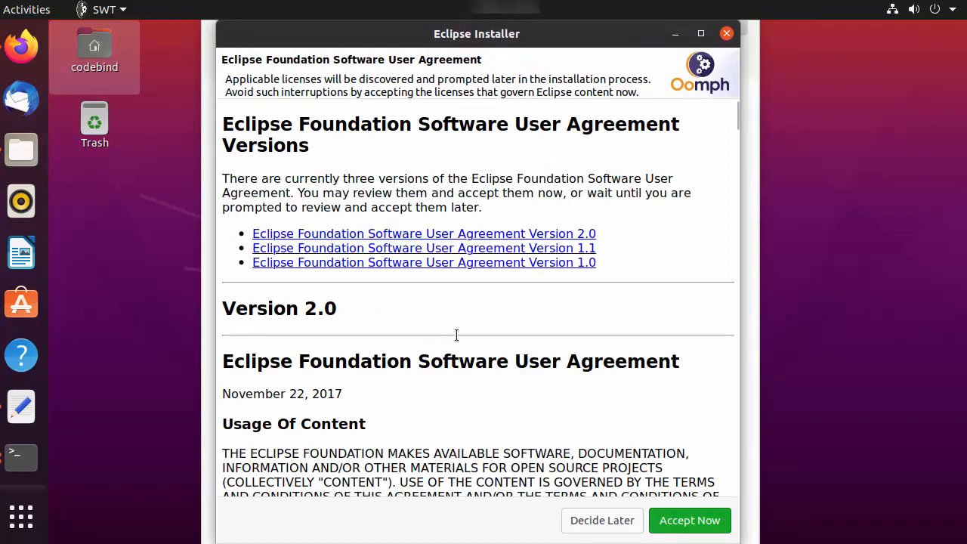
left_click(676, 520)
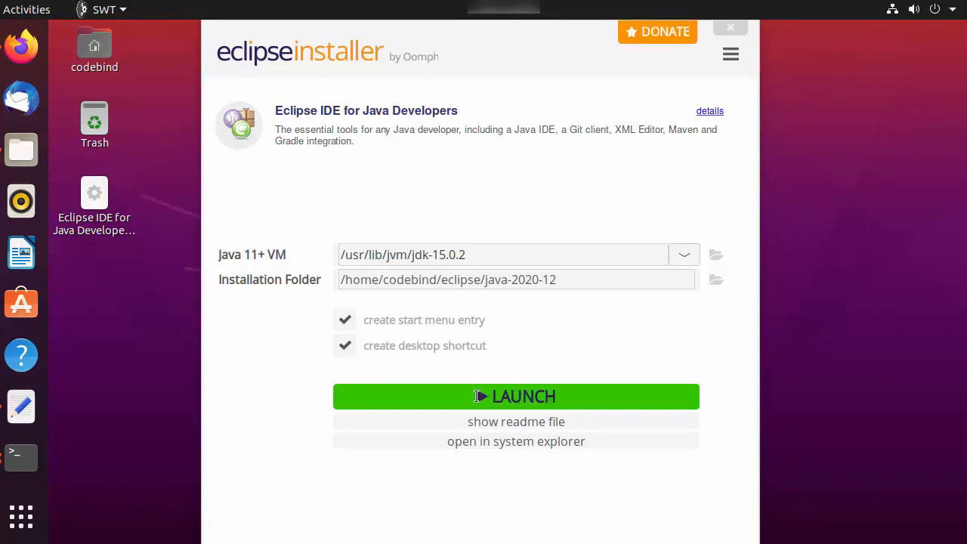
Launch the installed Eclipse IDE with the default eclipse-workspace directory as workspace
left_click(498, 397)
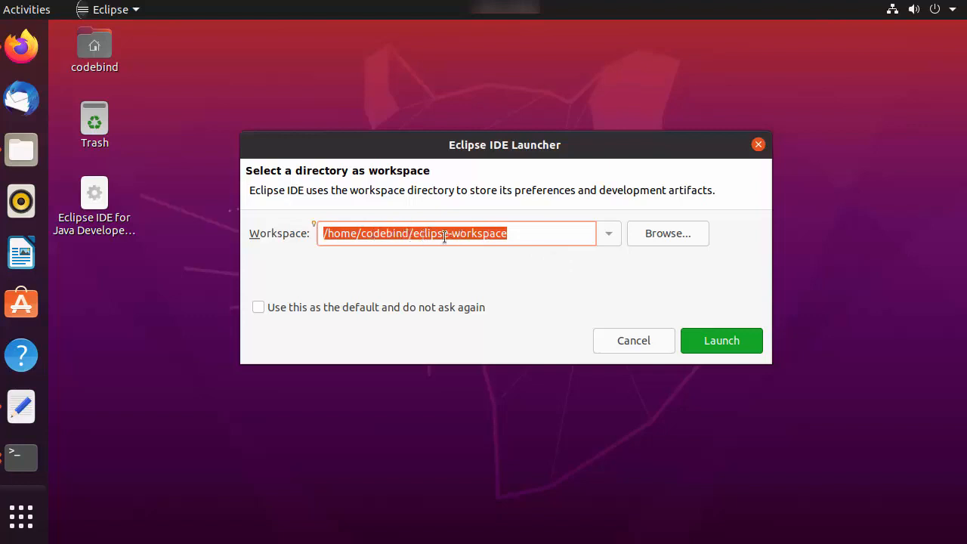
left_click(698, 340)
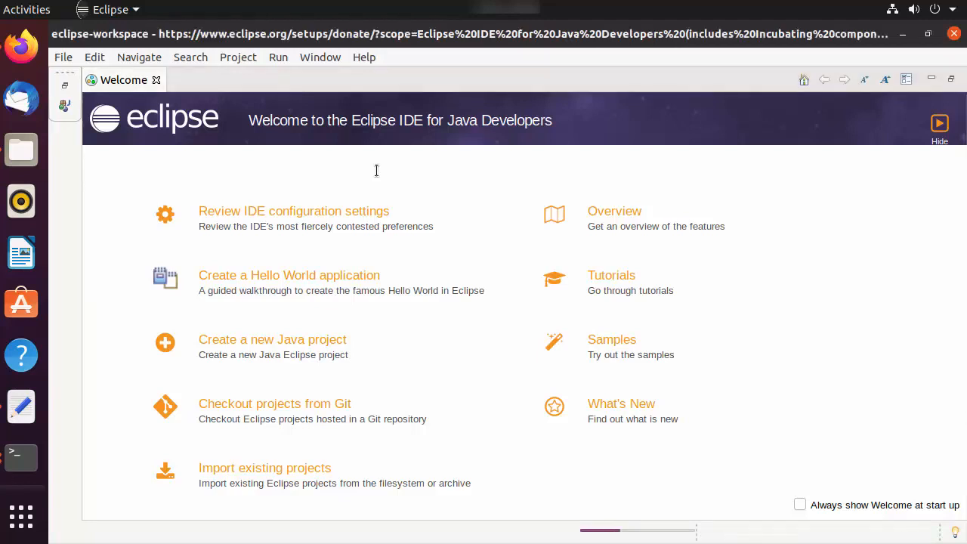
Start a new Java project named Hello, keeping JavaSE-15 as its execution environment JRE
left_click(64, 58)
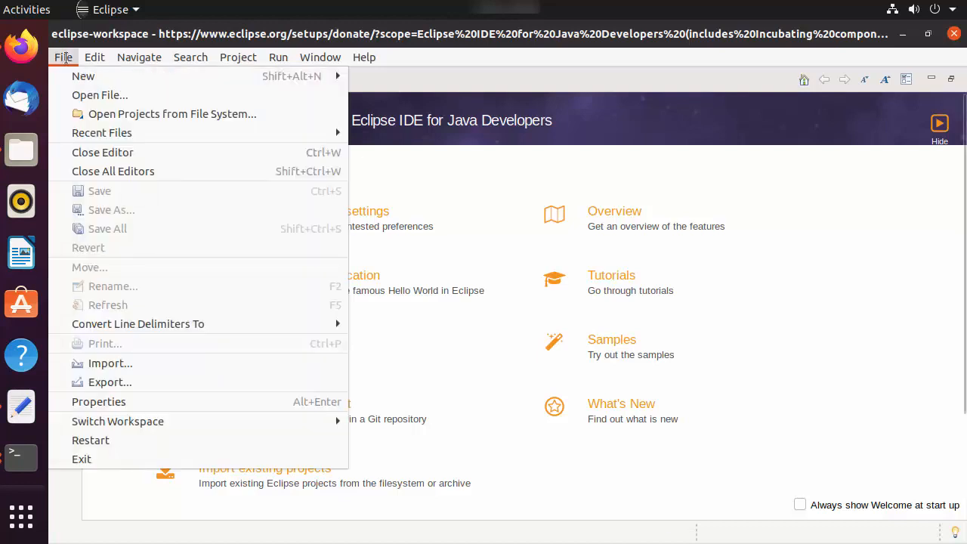
mouse_move(83, 75)
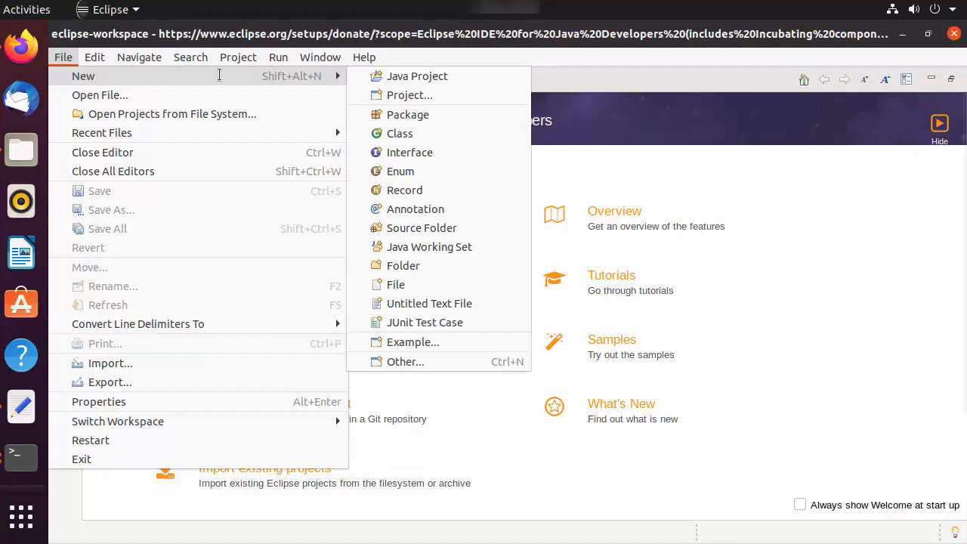
left_click(389, 76)
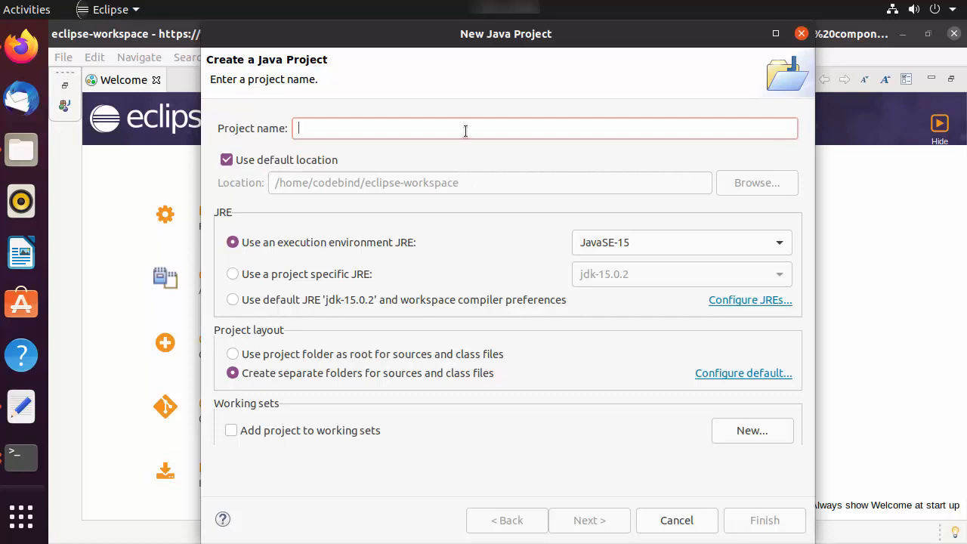
type("Hello")
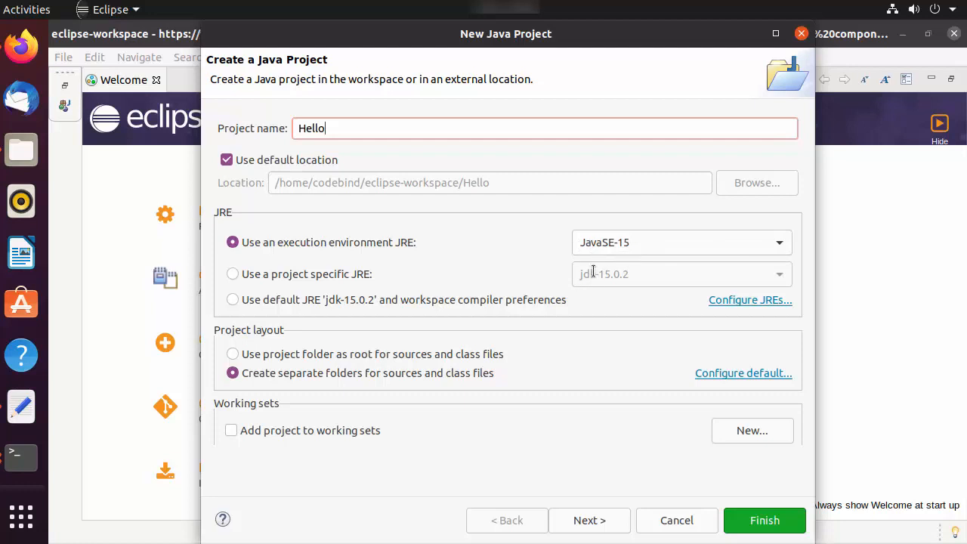
left_click(615, 247)
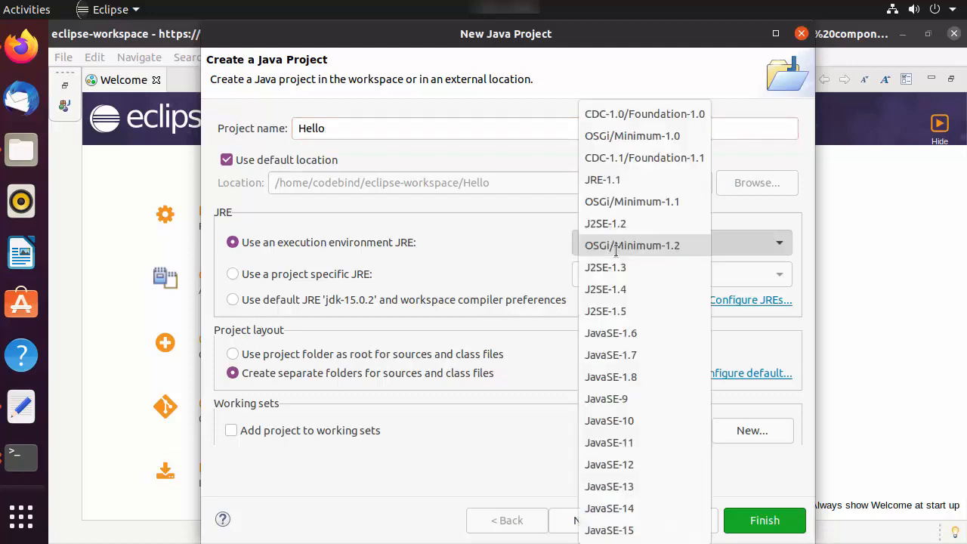
left_click(501, 258)
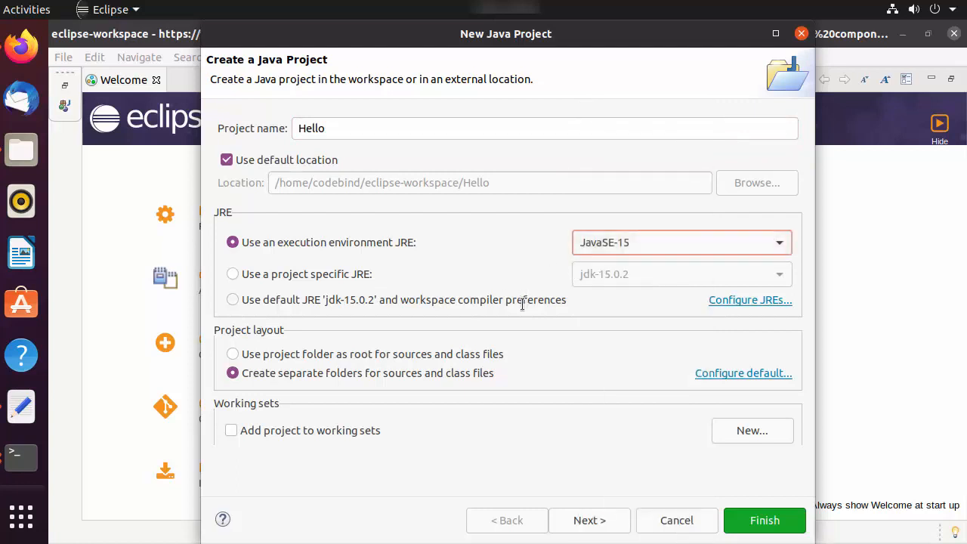
Review the Hello project's Java build settings and finish creating the project without a module-info.java file
left_click(577, 520)
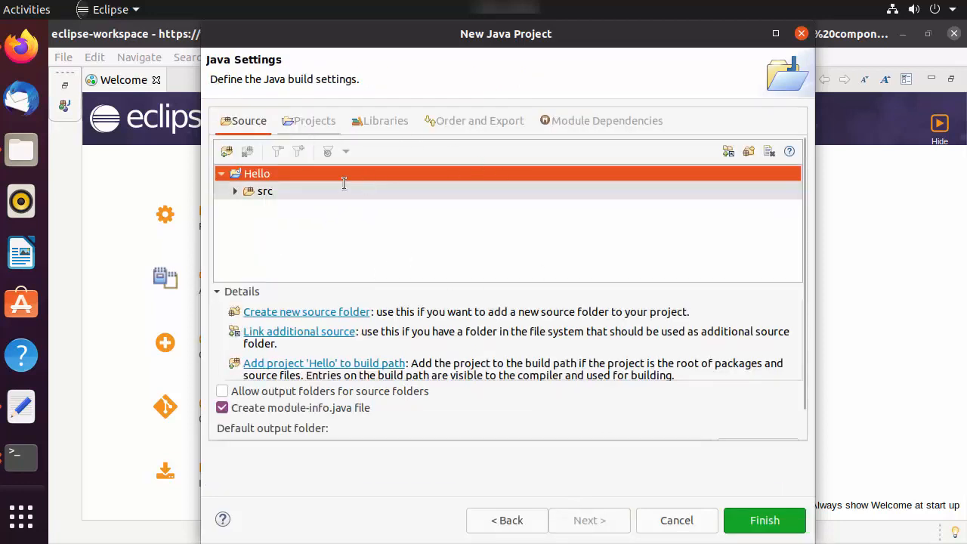
left_click(311, 123)
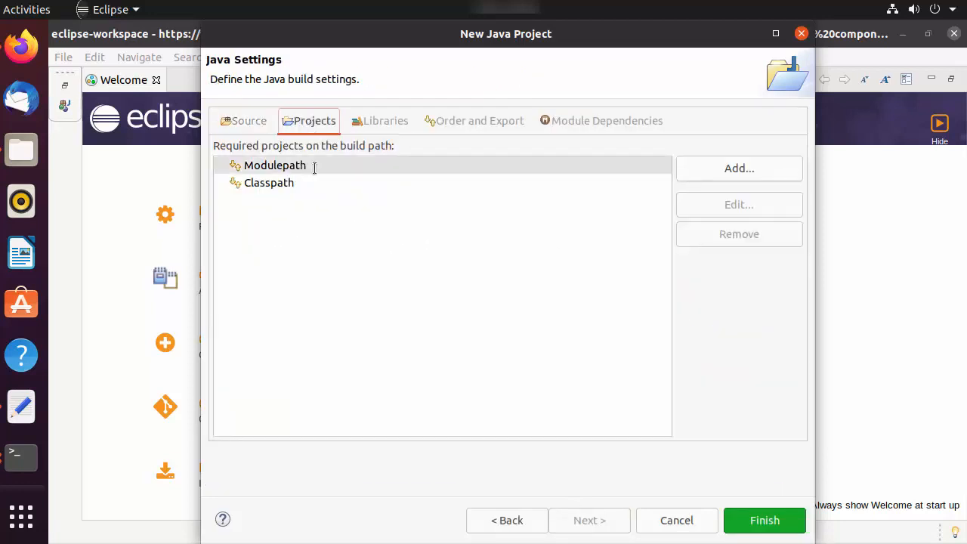
left_click(364, 124)
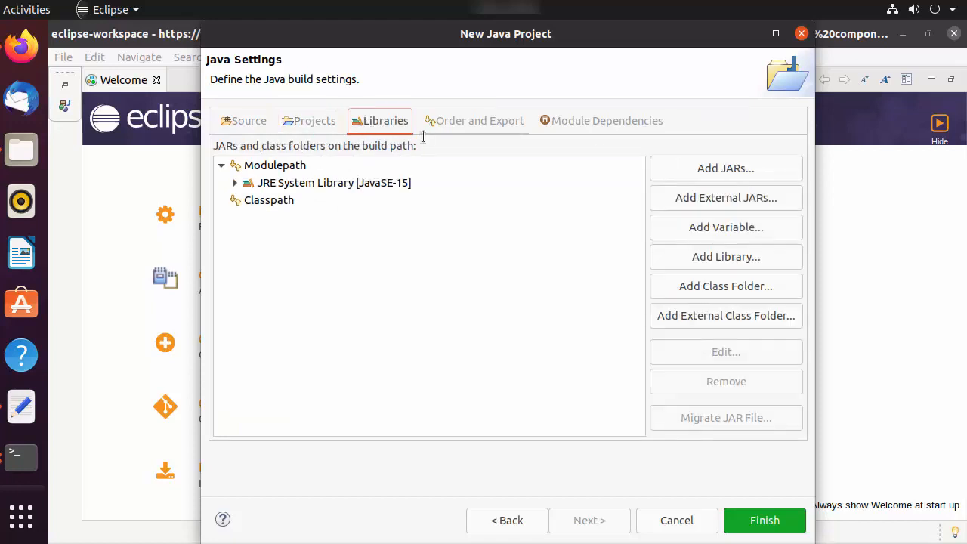
left_click(444, 122)
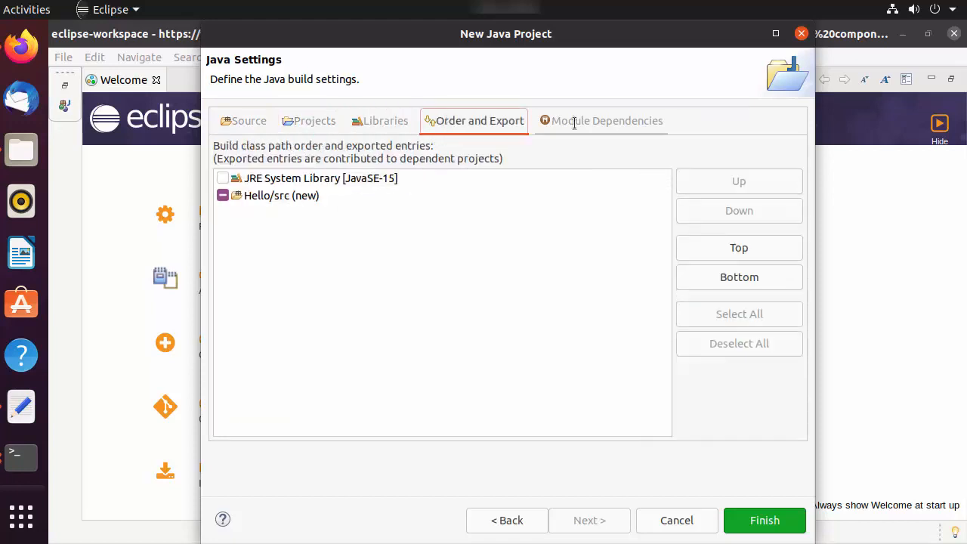
left_click(258, 121)
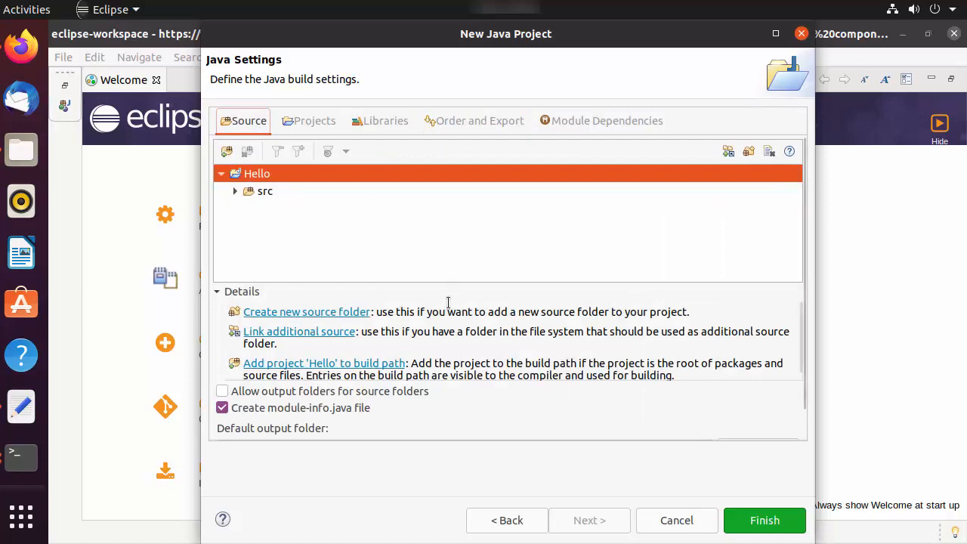
left_click(763, 519)
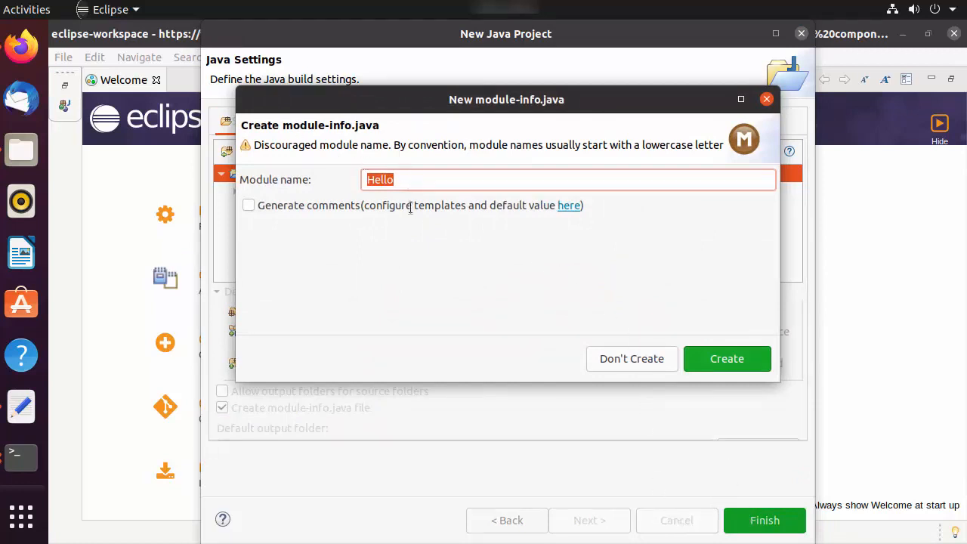
left_click(611, 358)
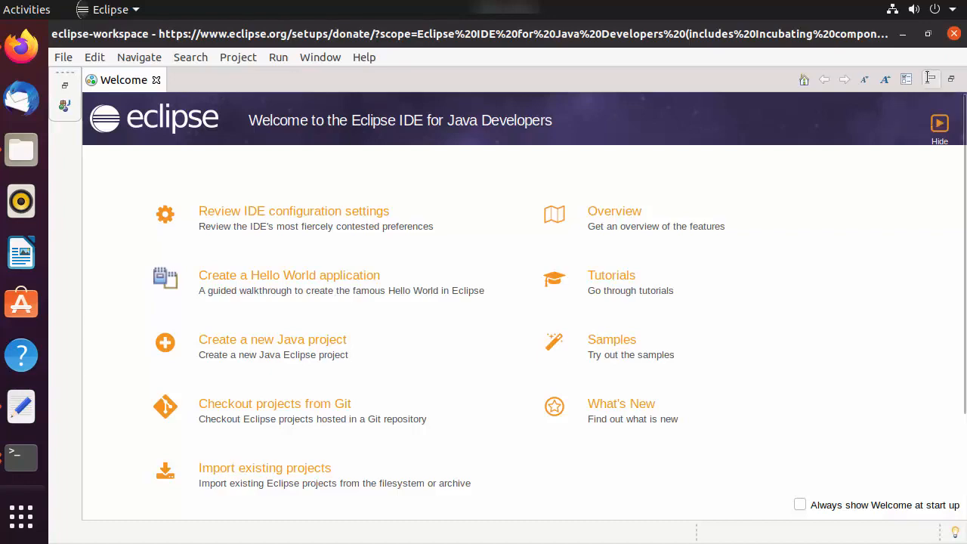
Hide the Welcome page and close the Donate page to leave the Java workbench clear
left_click(939, 127)
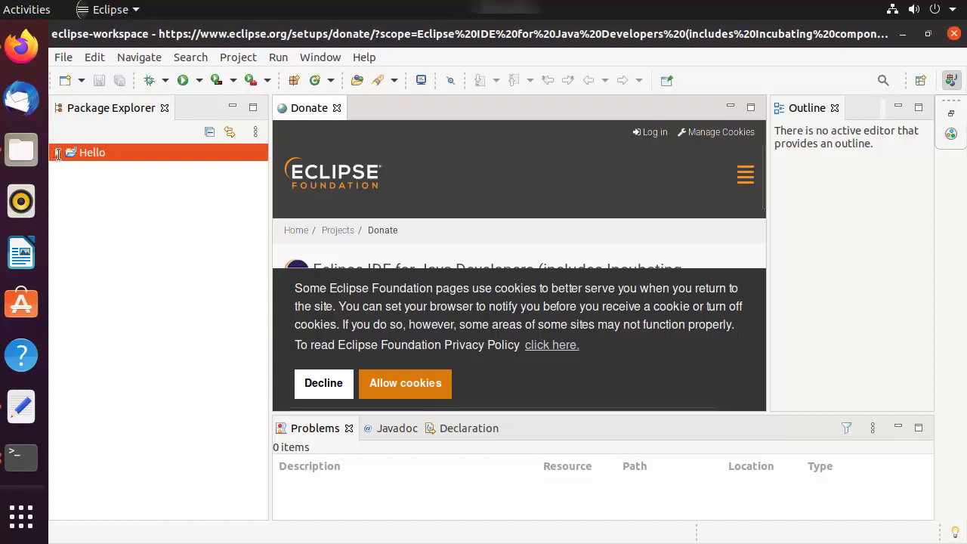
left_click(337, 108)
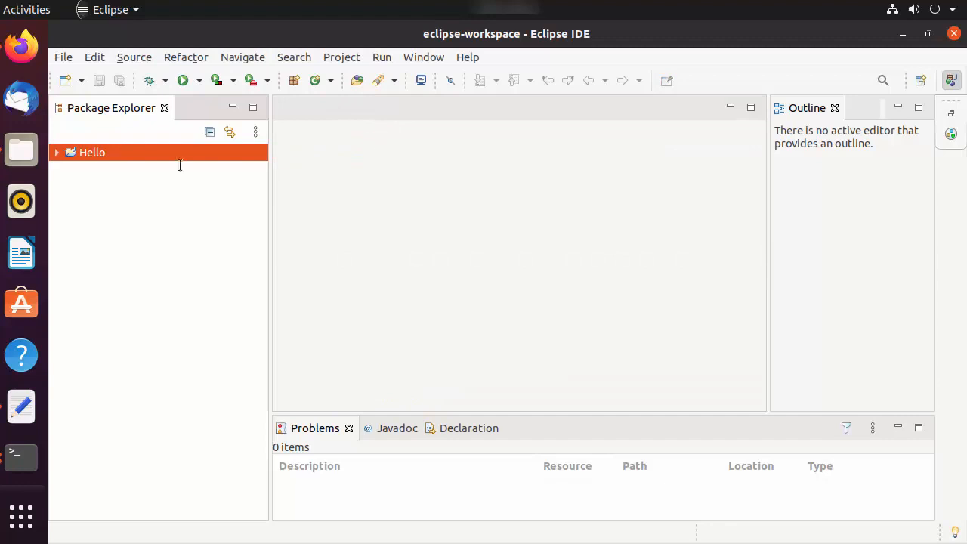
Create a package named com.codebind in the Hello project's src folder, without a package-info.java file
left_click(56, 152)
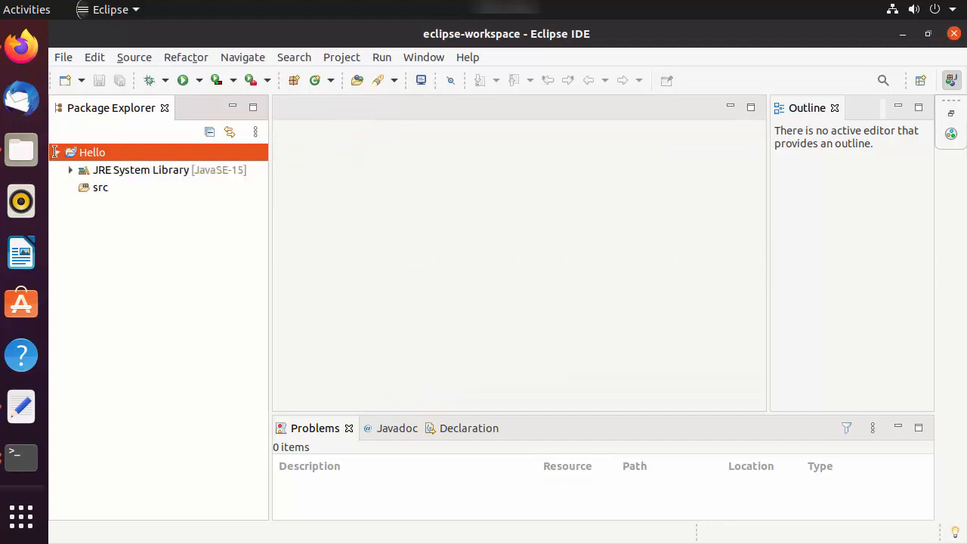
left_click(100, 186)
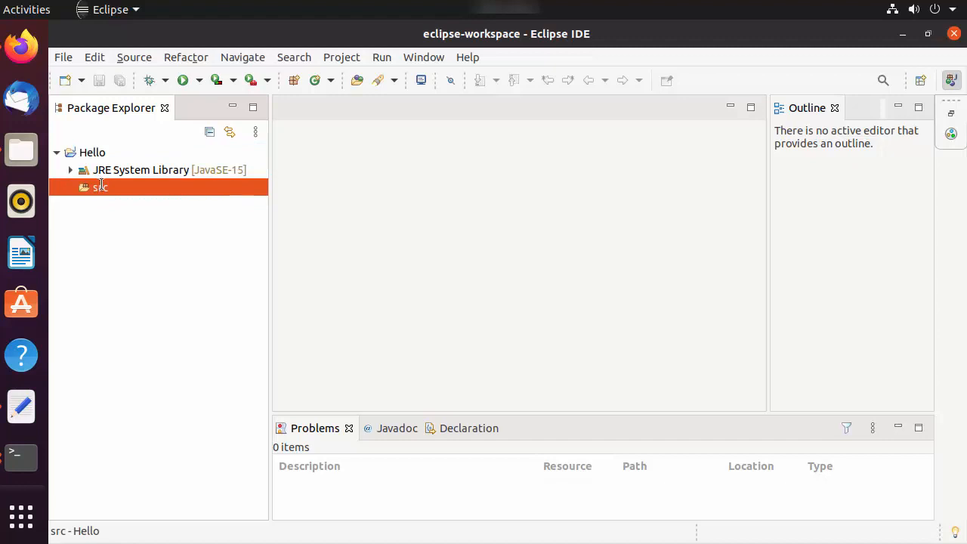
right_click(100, 186)
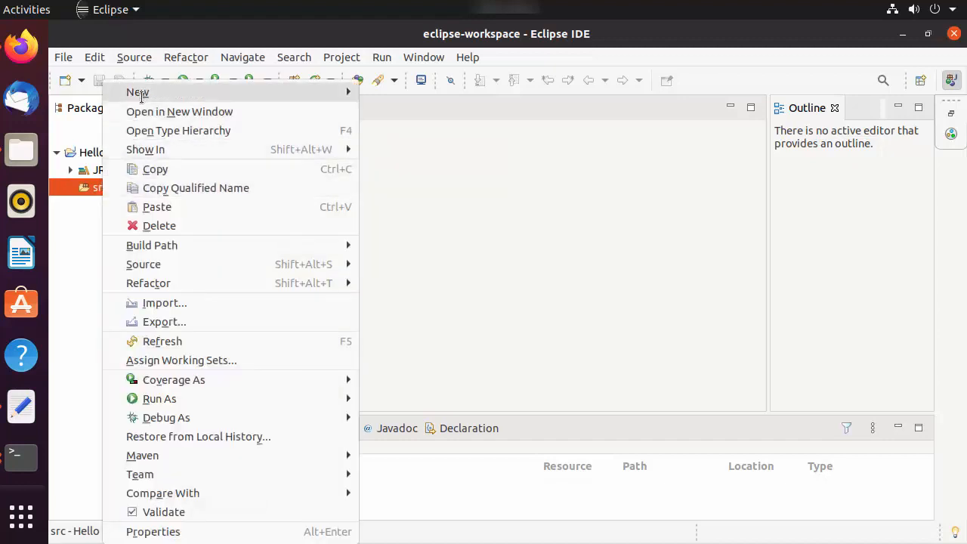
mouse_move(143, 96)
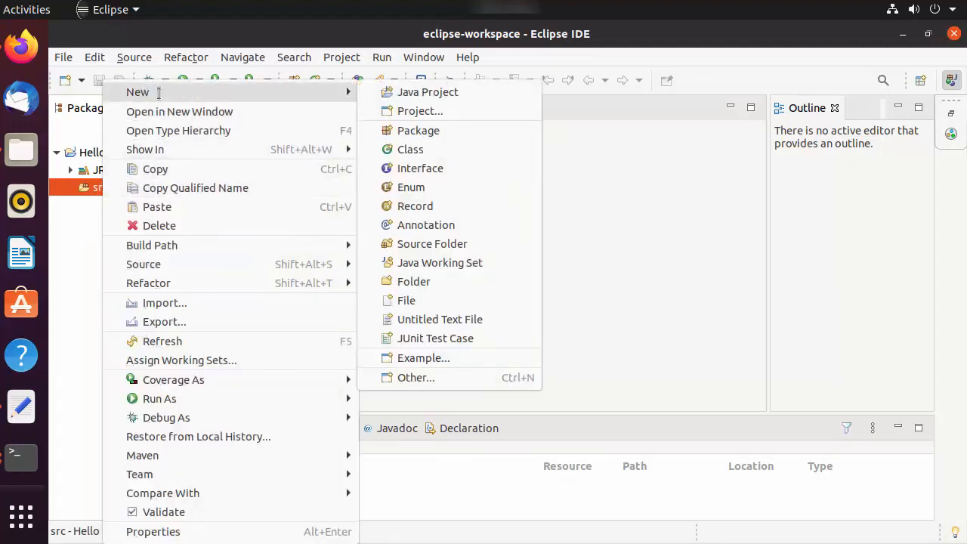
left_click(407, 130)
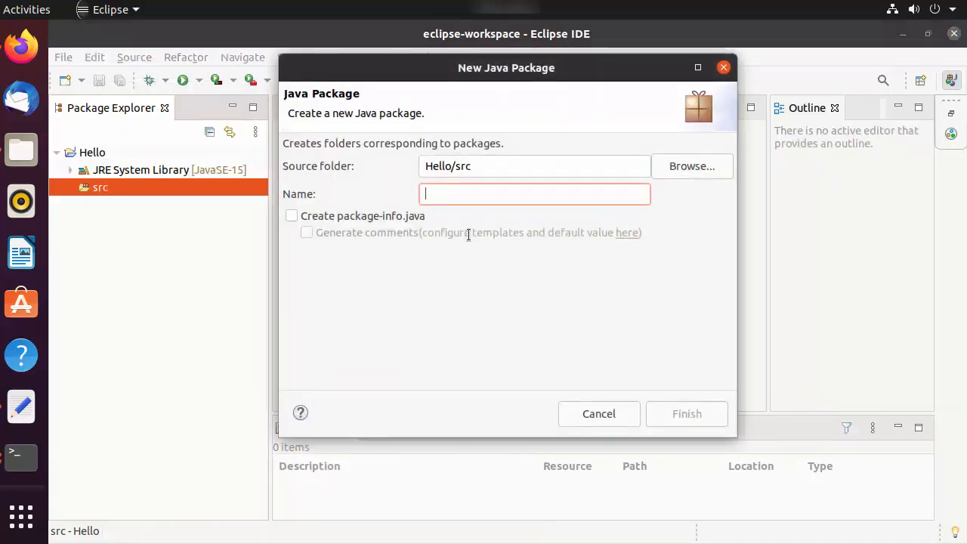
type("com")
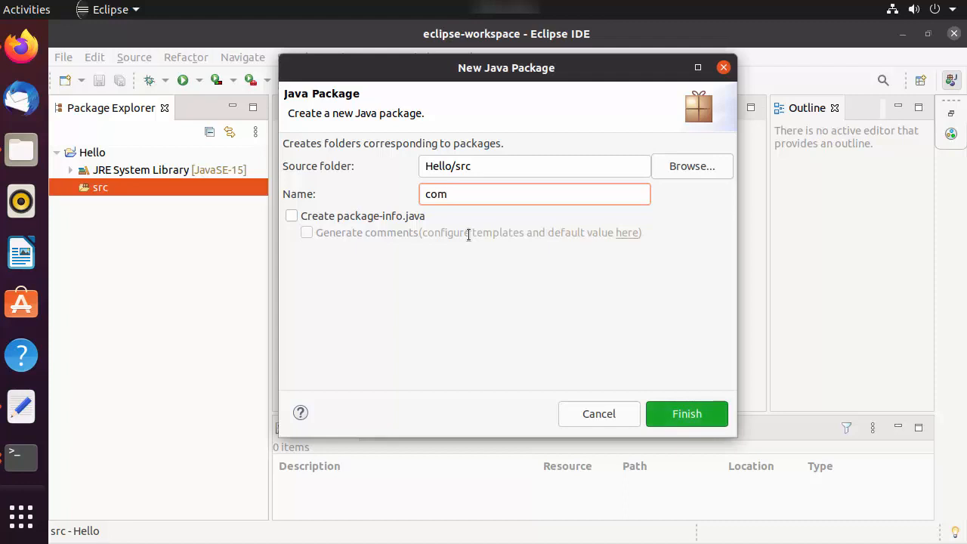
type(".codebind")
left_click(673, 413)
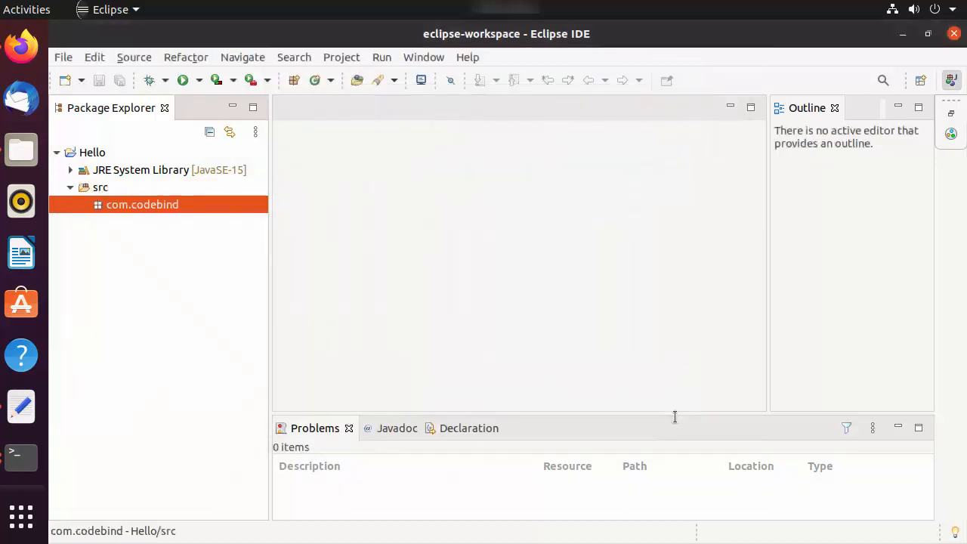
Create a public class named Hello in the com.codebind package with a public static void main(String[] args) method stub
right_click(174, 204)
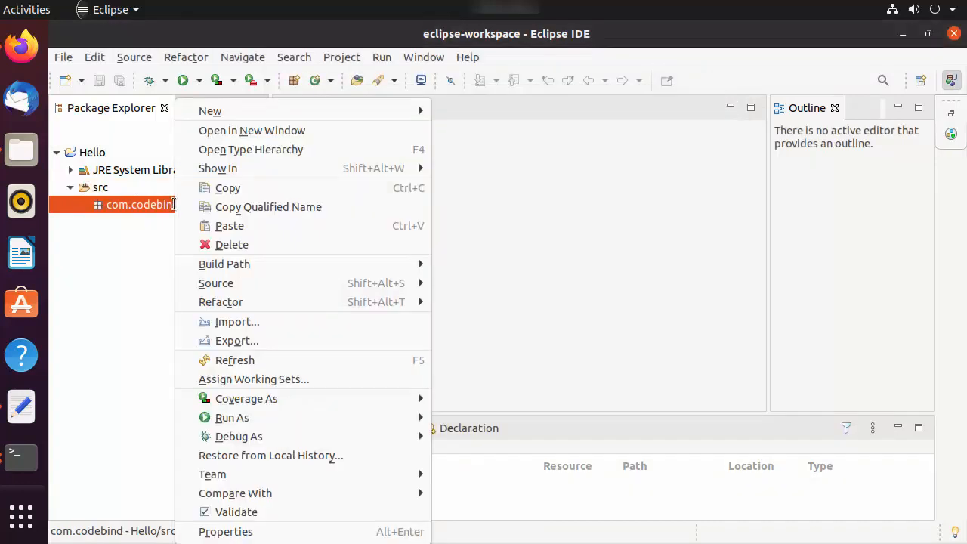
mouse_move(221, 115)
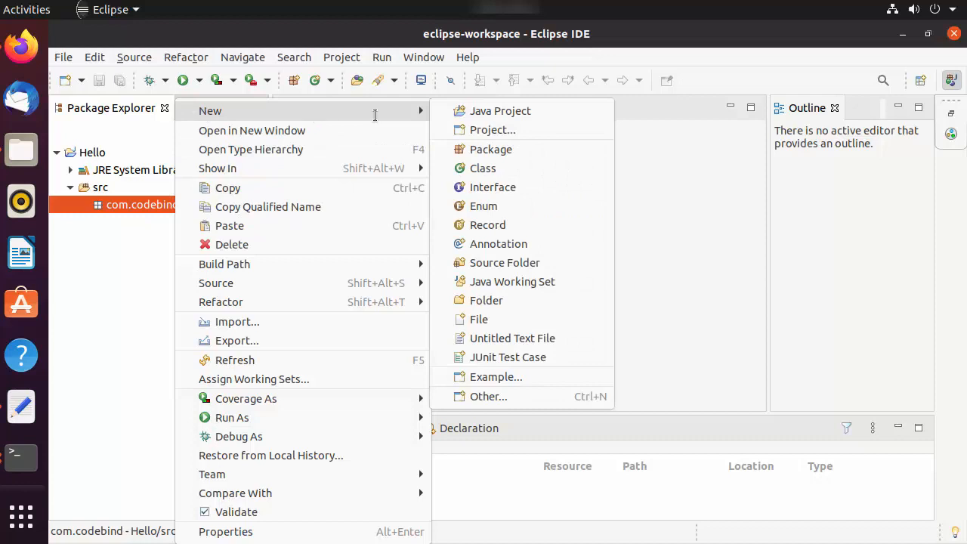
left_click(485, 168)
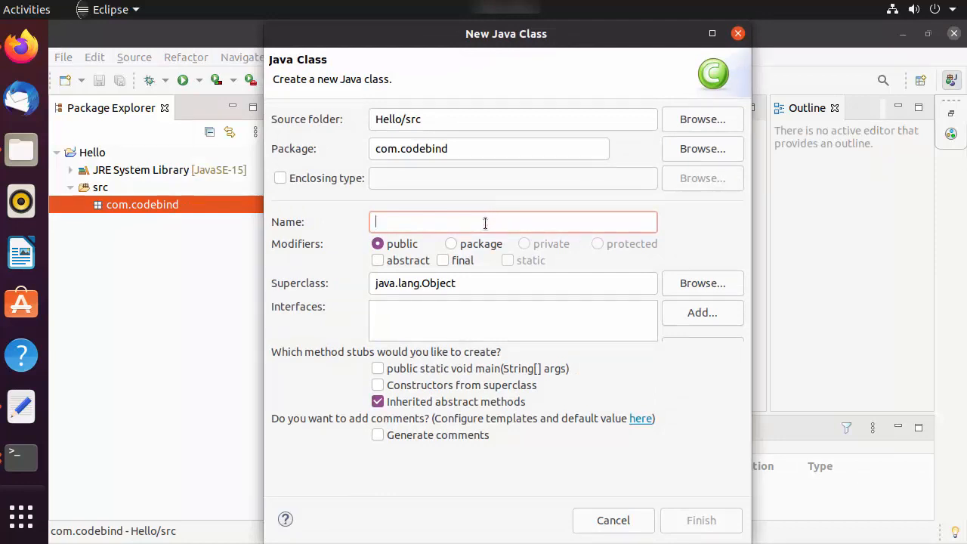
type("Hello")
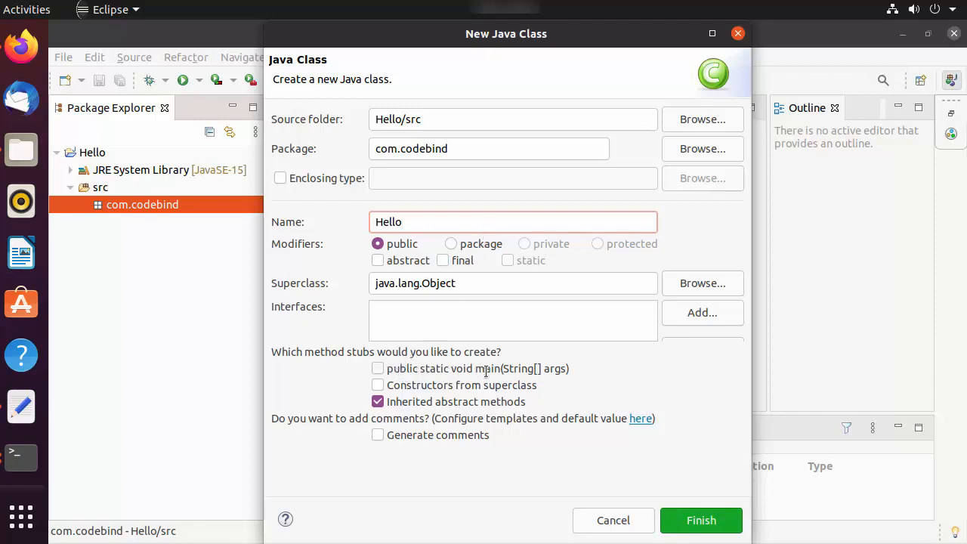
left_click(378, 369)
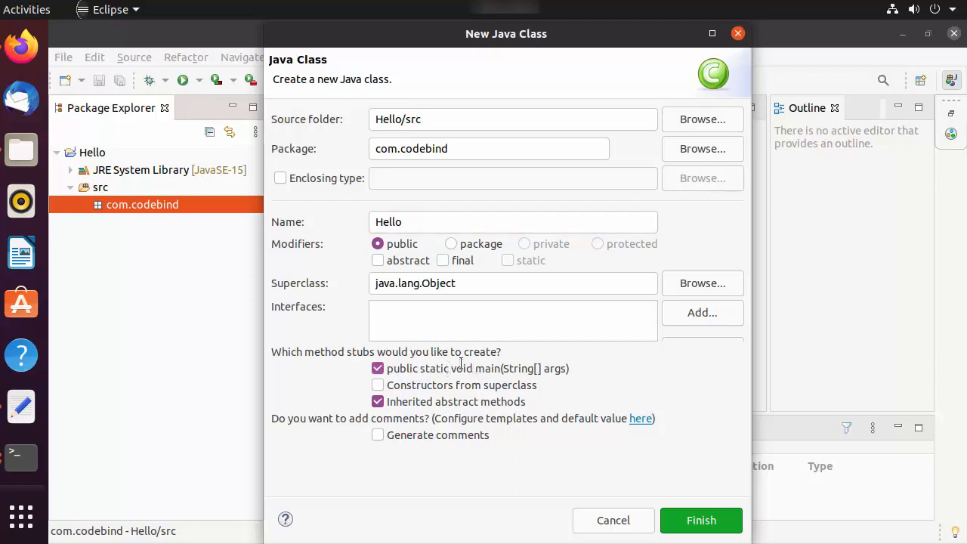
left_click(702, 520)
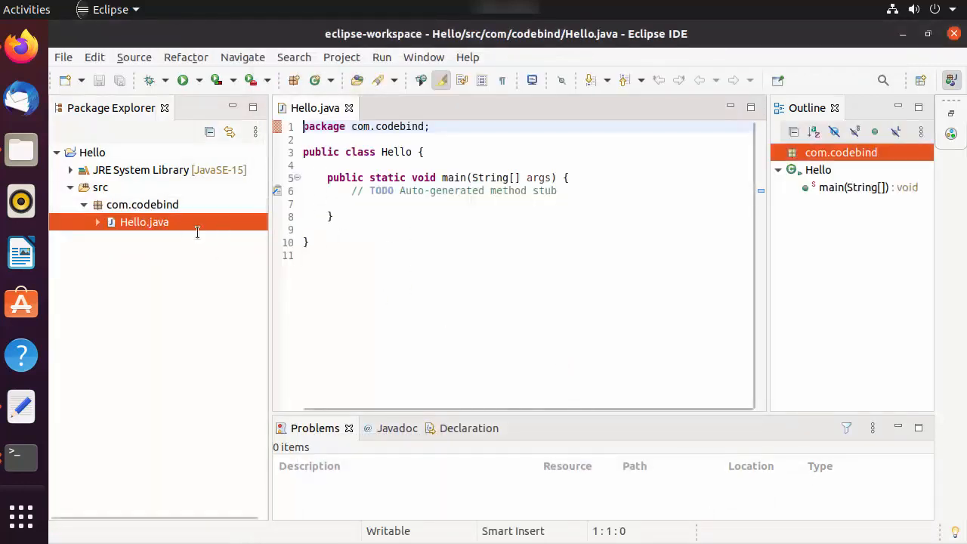
Add an empty System.out.println(); statement below the TODO comment in the main method, using code completion
left_click(353, 191)
left_click_drag(355, 191, 454, 191)
left_click(492, 205)
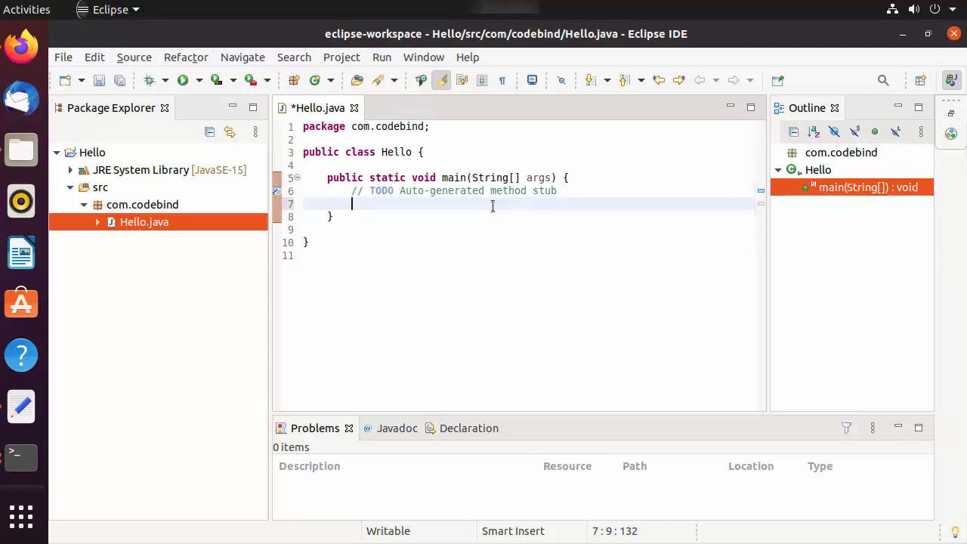
type("Sy")
key("ctrl+space")
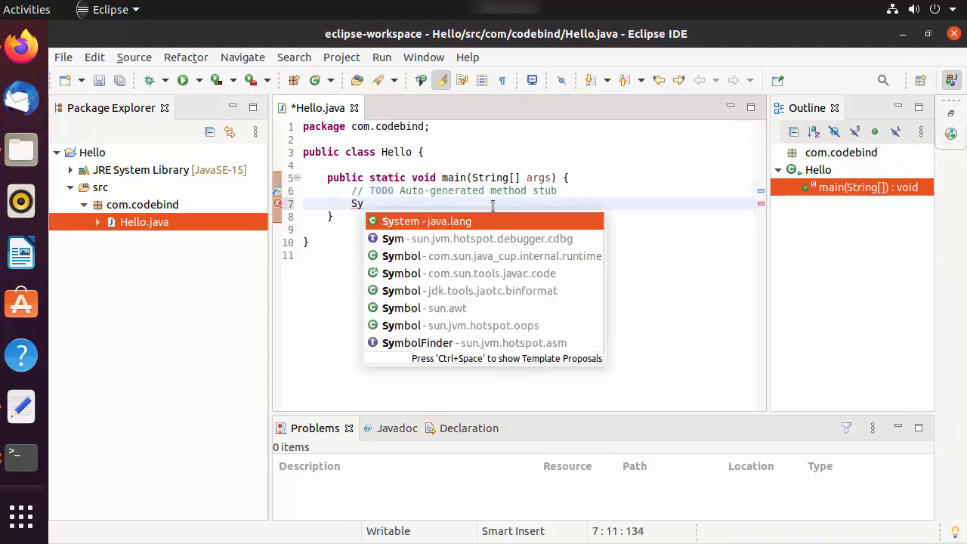
key("Return")
type(".out.")
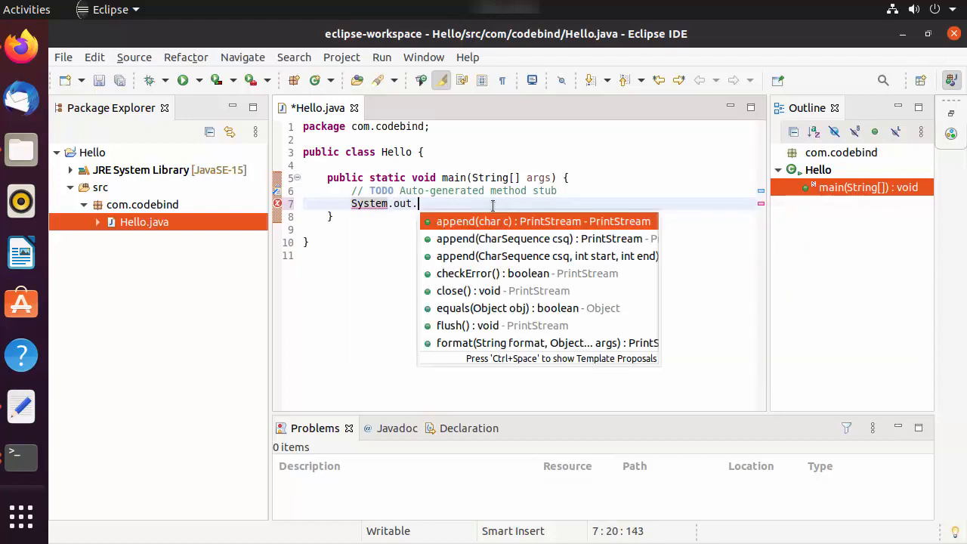
type("prin")
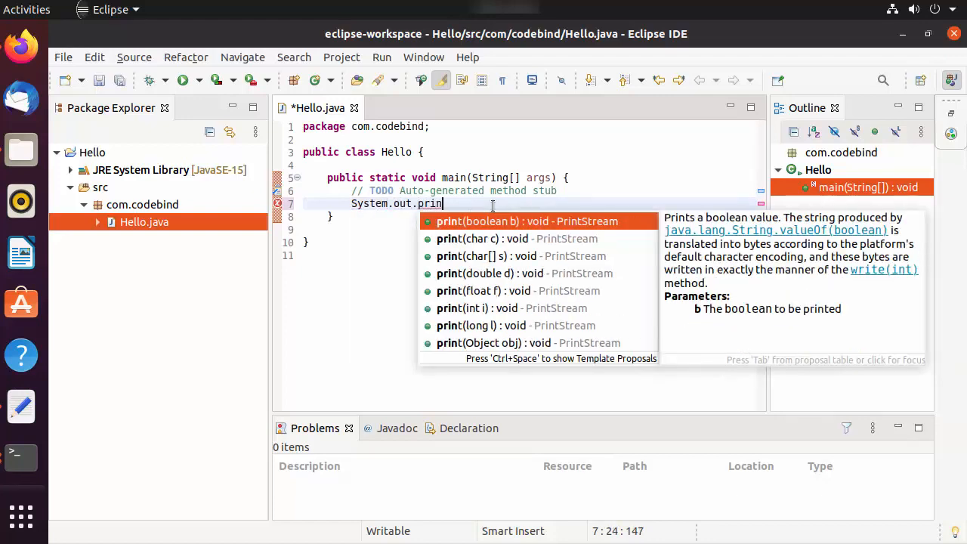
type("tln")
key("Return")
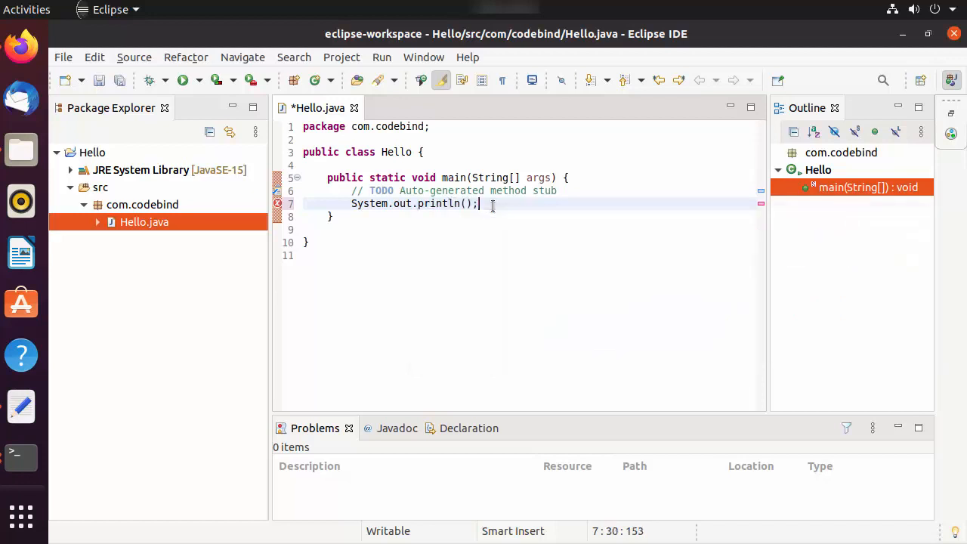
Enter "Hello World!" as the string argument of the println call and save Hello.java
key("Left")
key("Left")
type("\"Hello Wor")
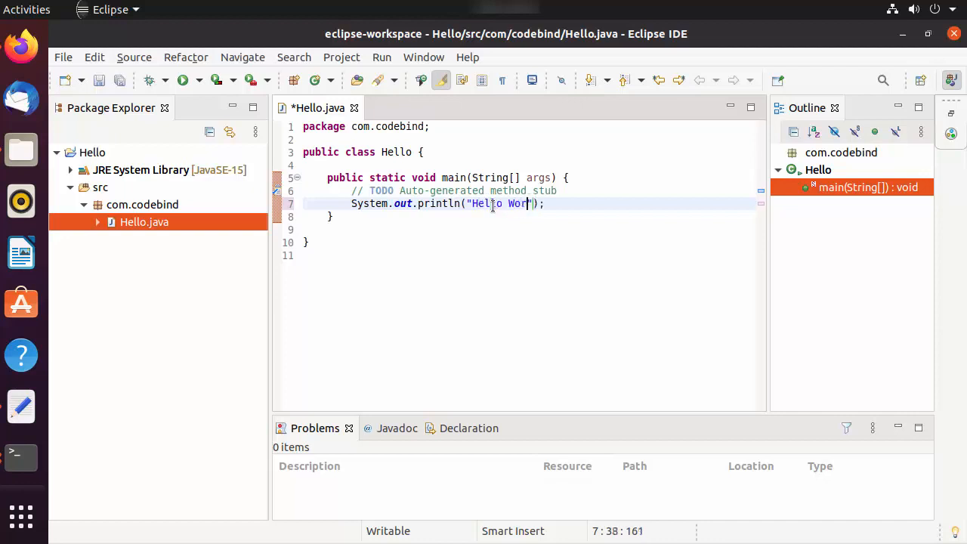
type("ld!")
left_click(423, 240)
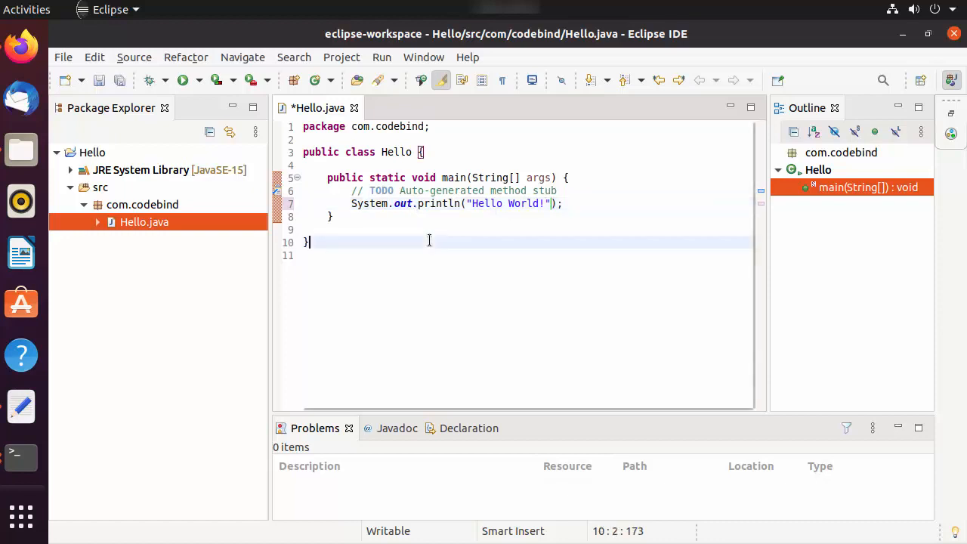
left_click(99, 80)
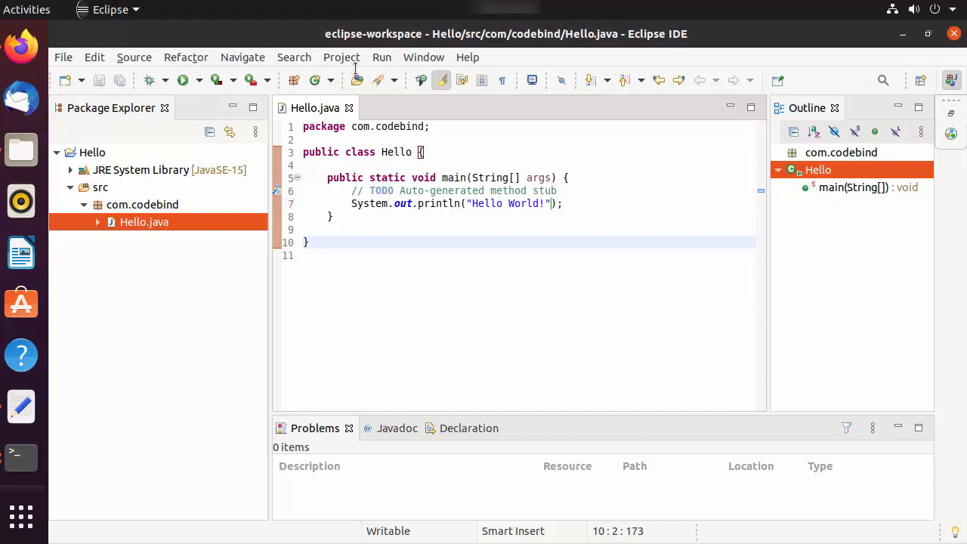
left_click(382, 57)
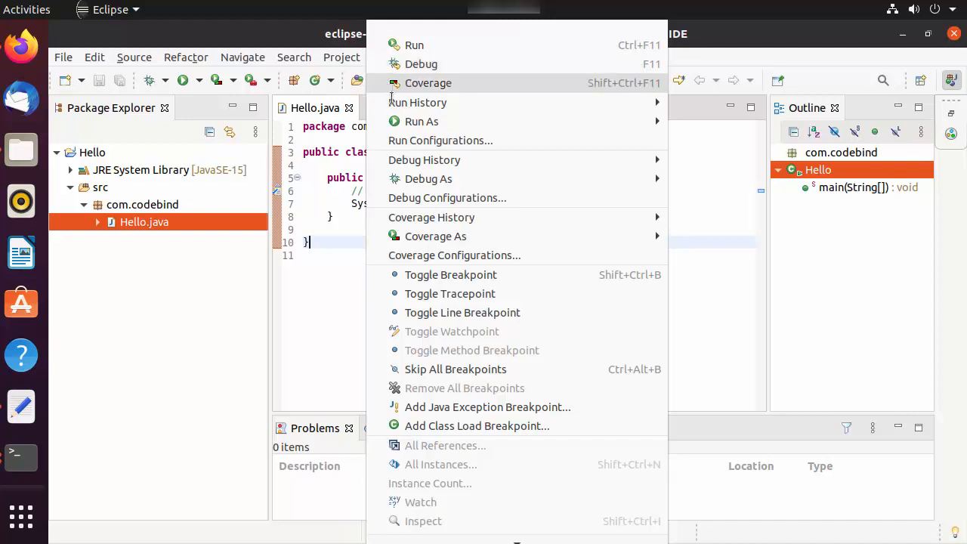
left_click(336, 182)
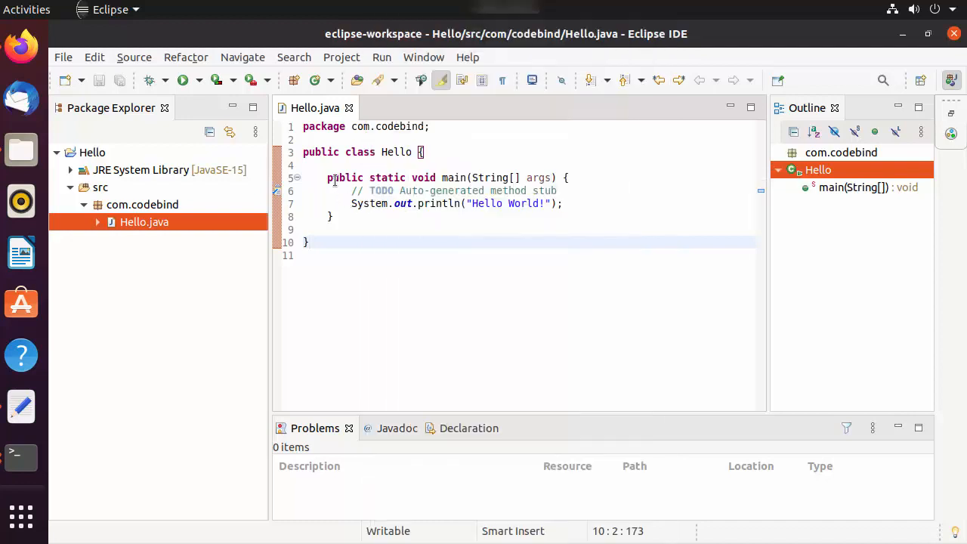
left_click(338, 58)
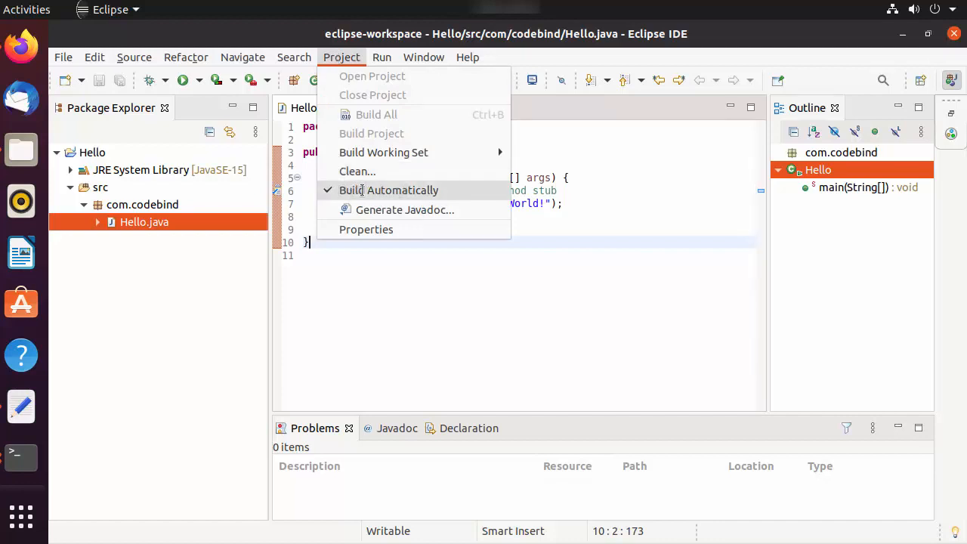
left_click(383, 264)
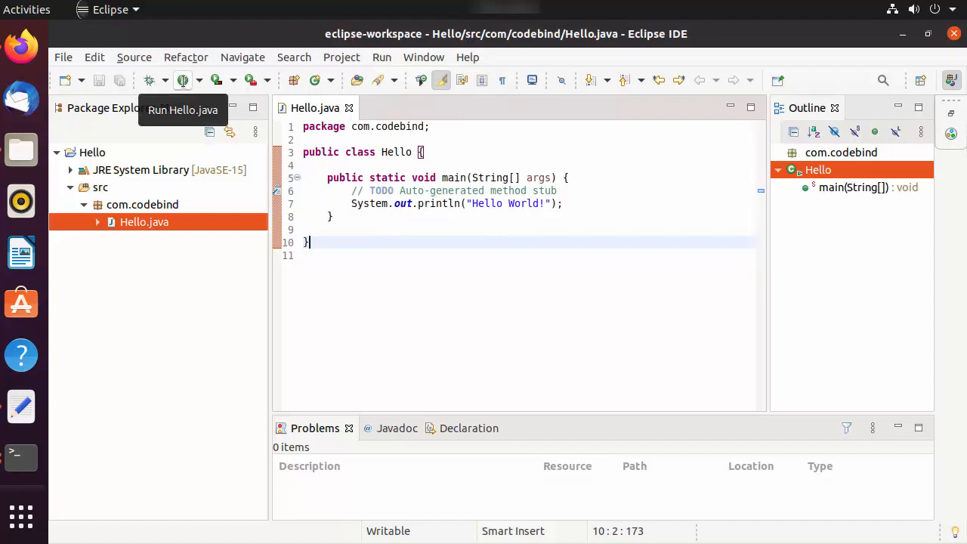
Run Hello.java, enlarge the console area upward and highlight the program's output line
left_click(183, 80)
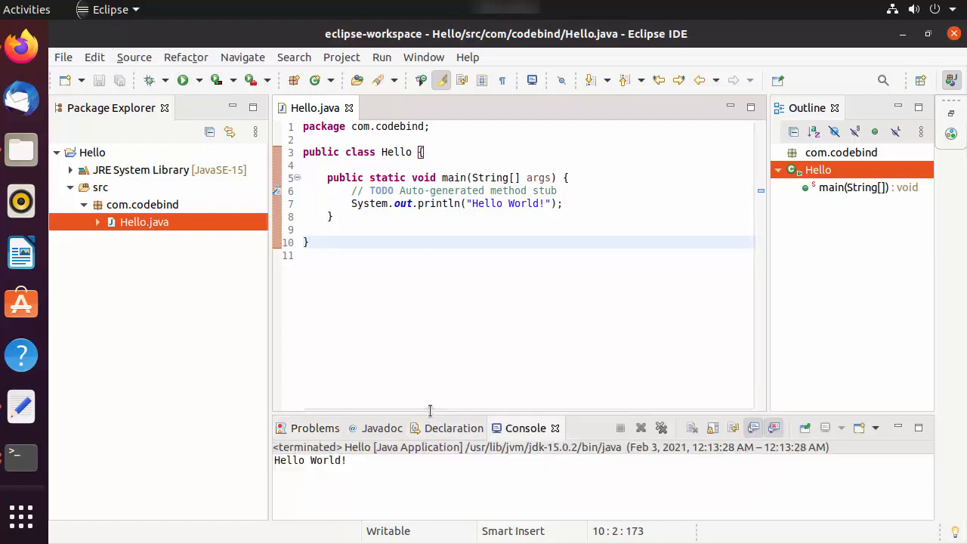
left_click_drag(430, 413, 430, 309)
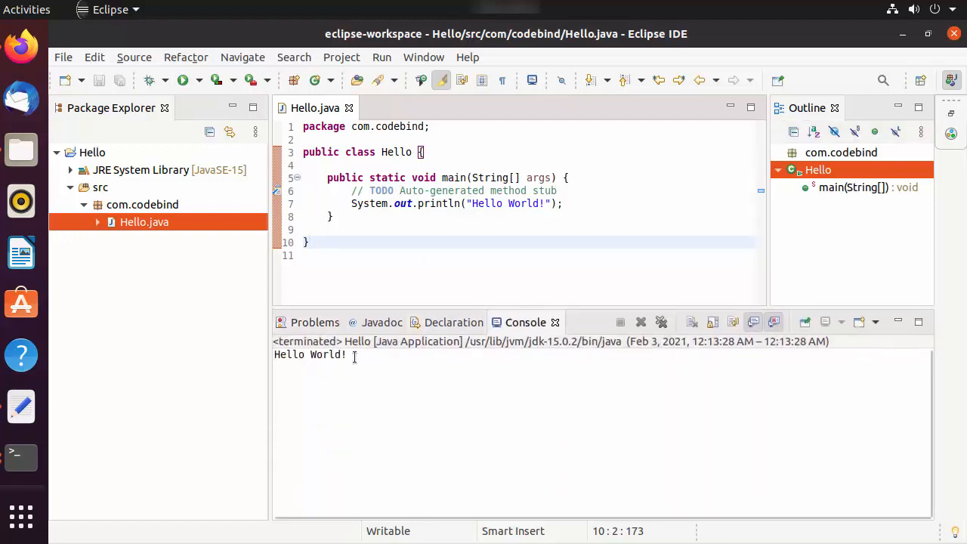
left_click_drag(347, 354, 273, 354)
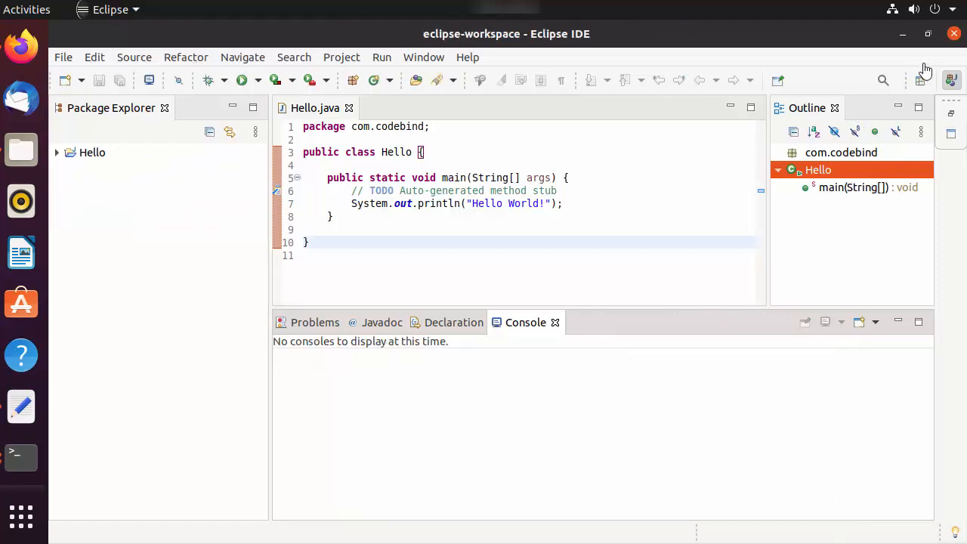
Close the Eclipse IDE and relaunch it from Ubuntu's installed applications with the eclipse-workspace directory as workspace
left_click(953, 35)
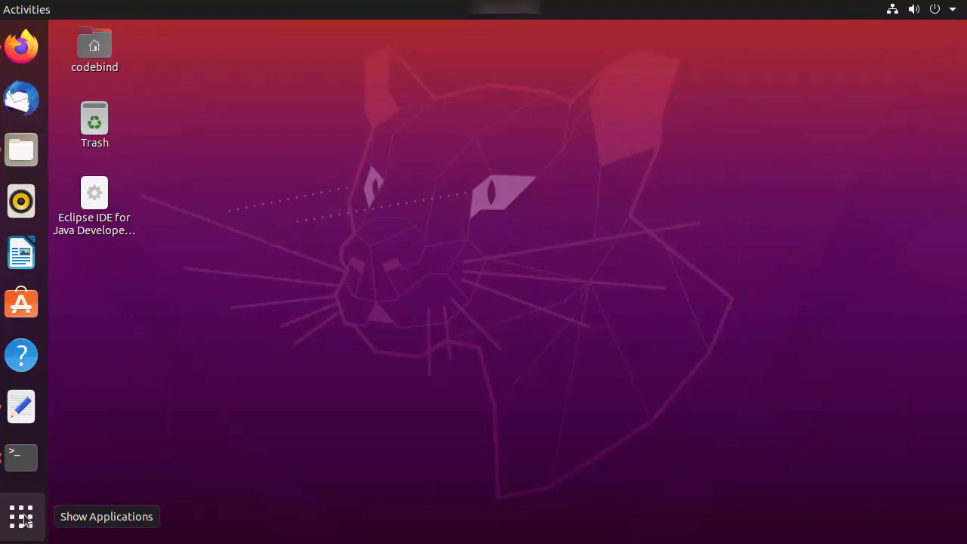
left_click(23, 518)
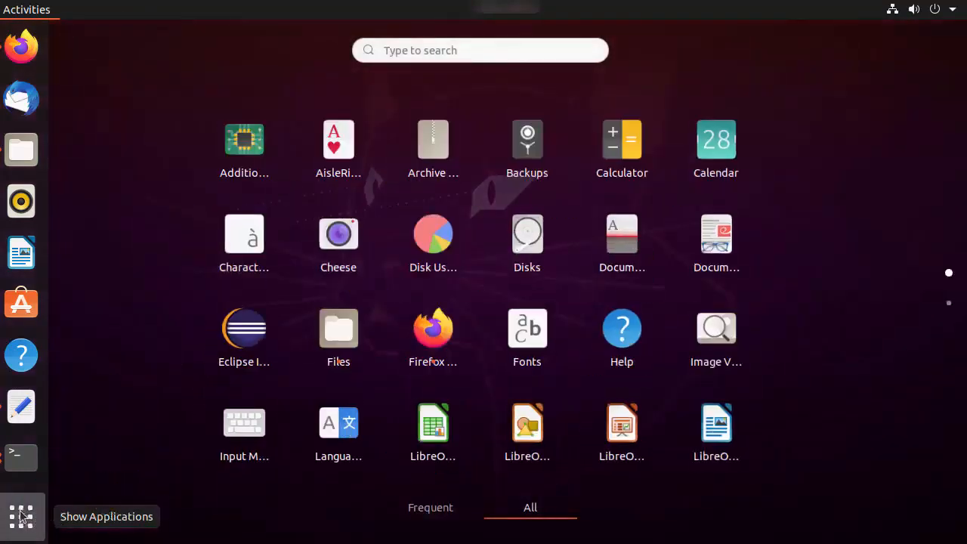
left_click(252, 335)
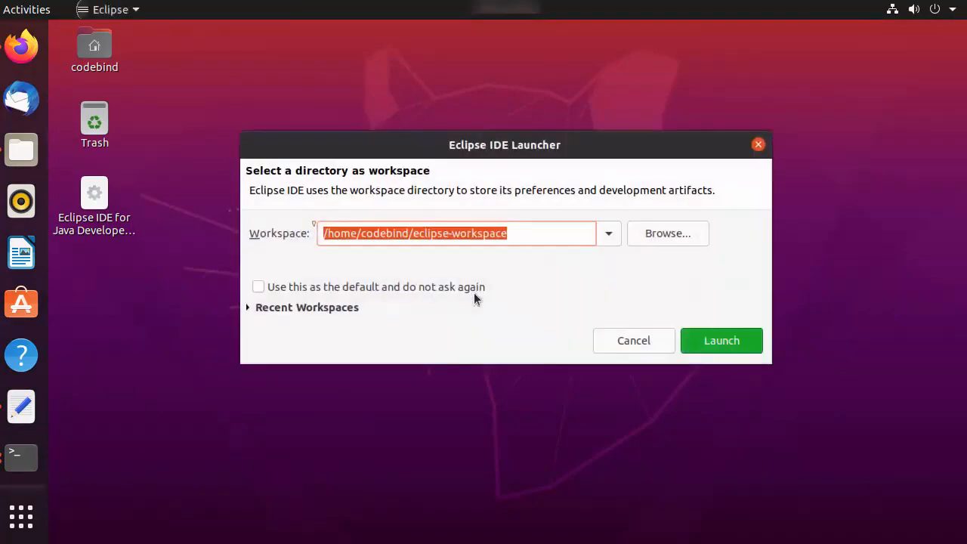
left_click(721, 344)
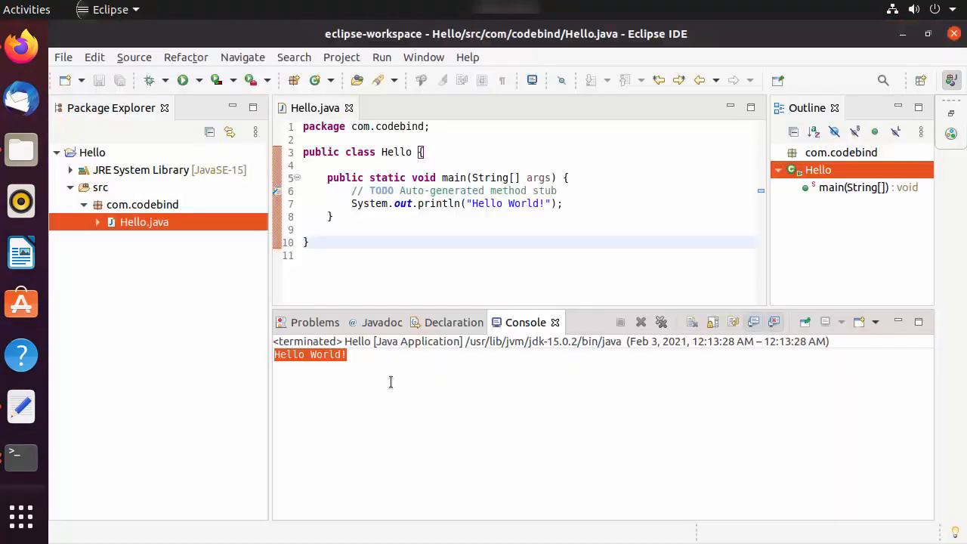
left_click(419, 384)
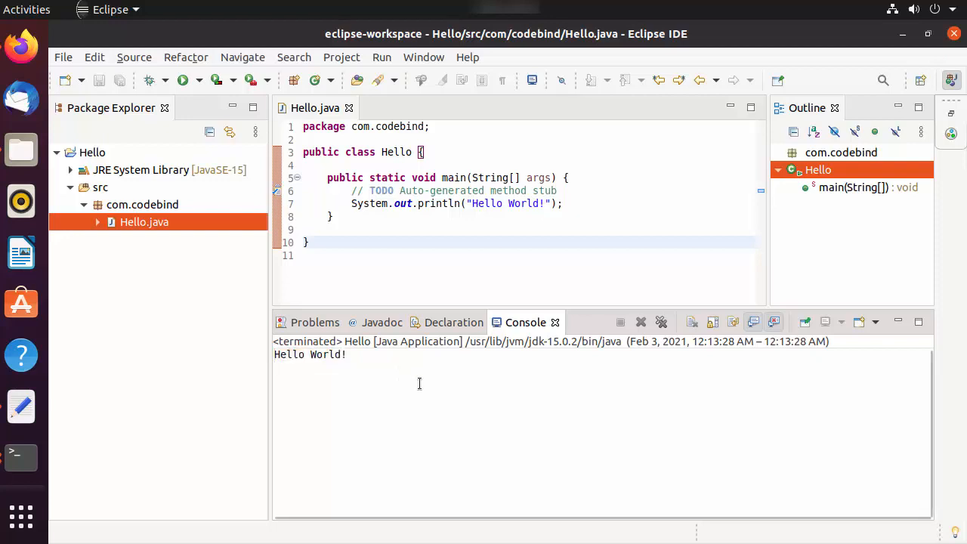